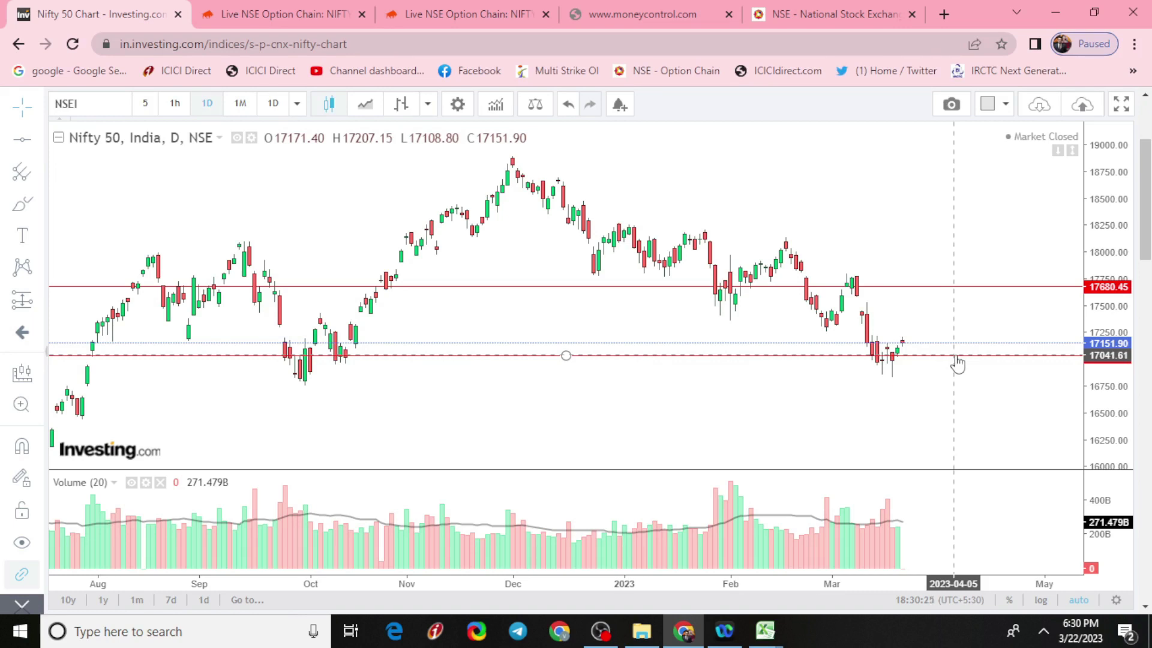
Step: Switch from the Nifty 50 chart to Excel's NIFTY ONE YEAR TRADING CHALLENGE workbook and review the 9-Mar trade and the P&L total
click(956, 357)
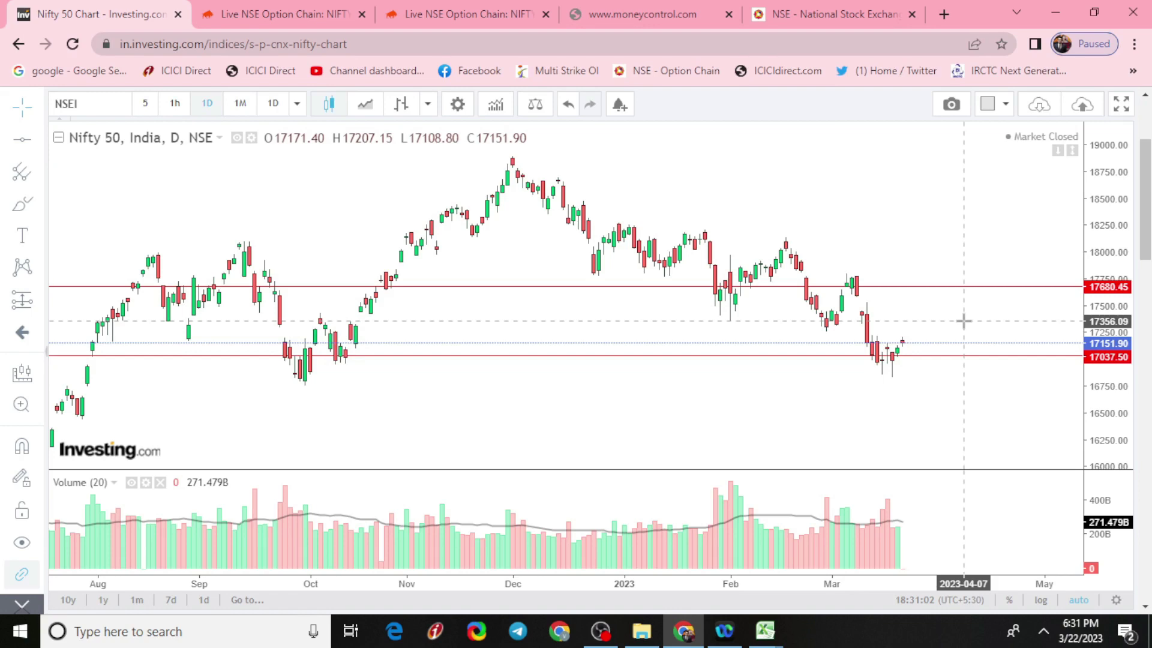
key(alt+Tab)
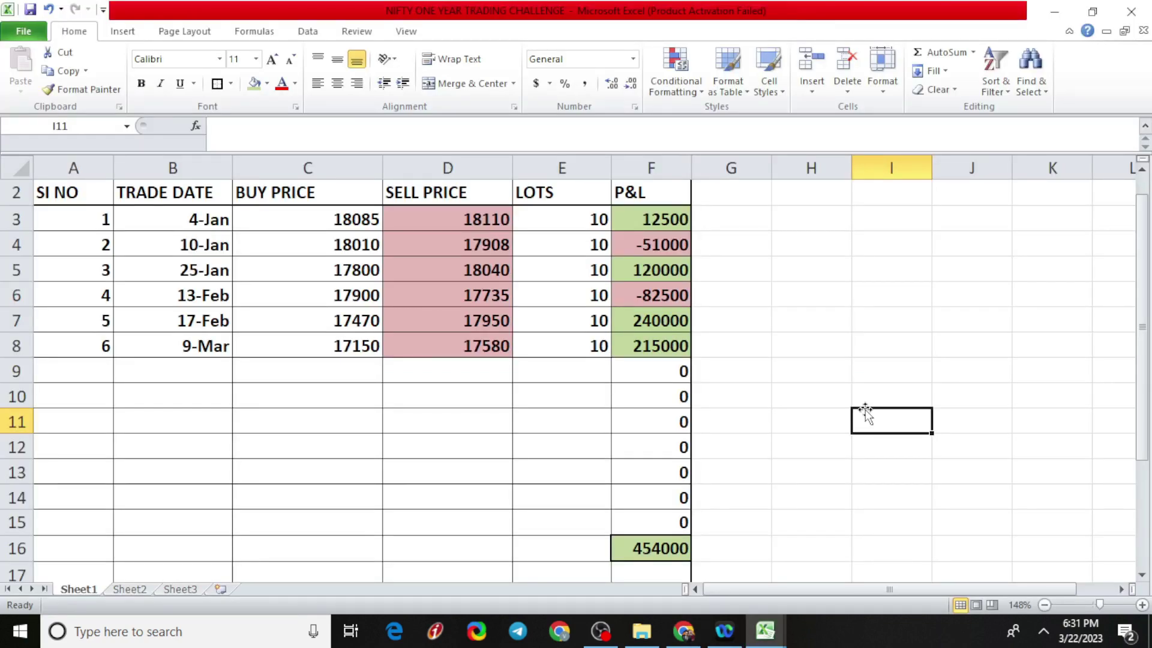
drag(1143, 351, 1149, 333)
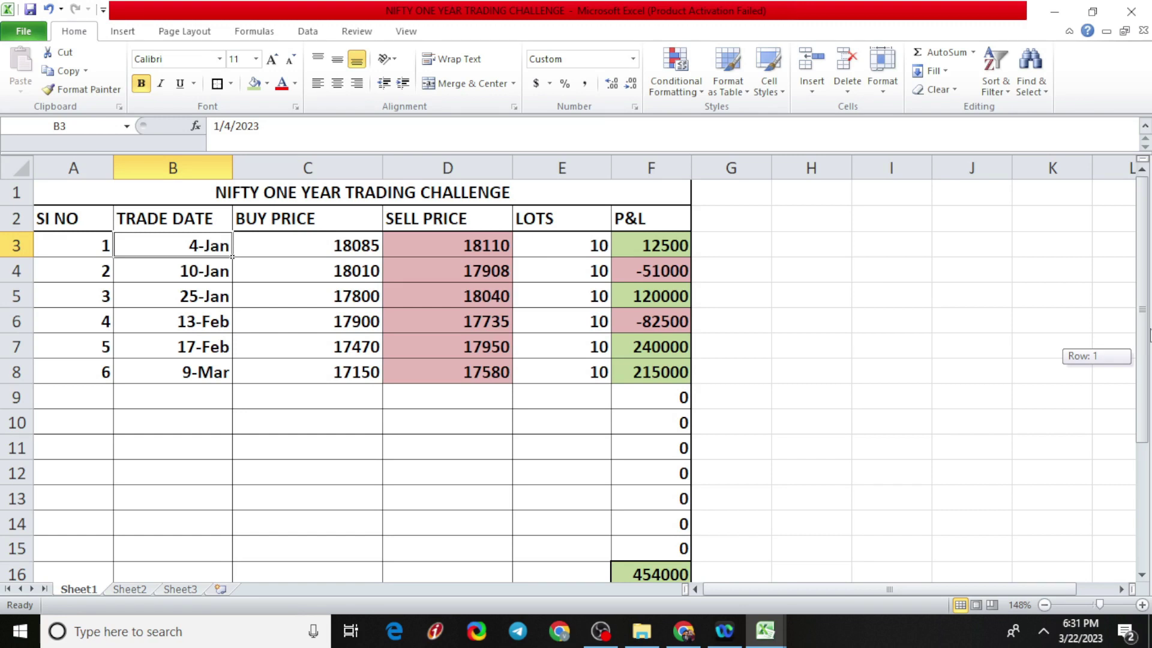
click(939, 339)
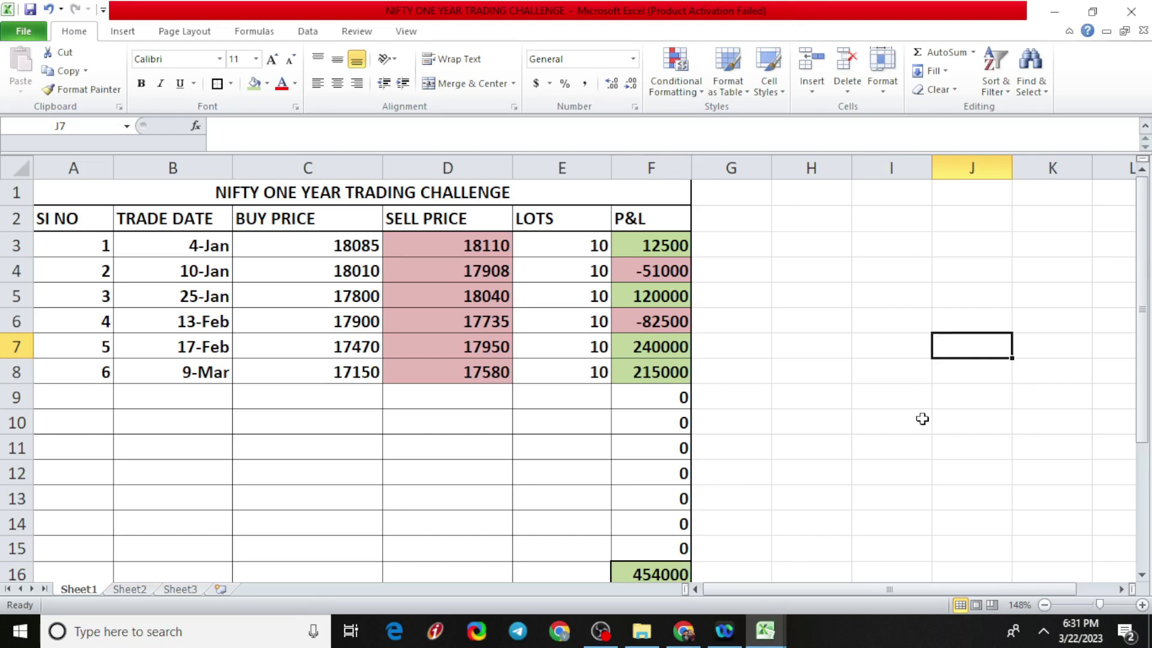
click(160, 375)
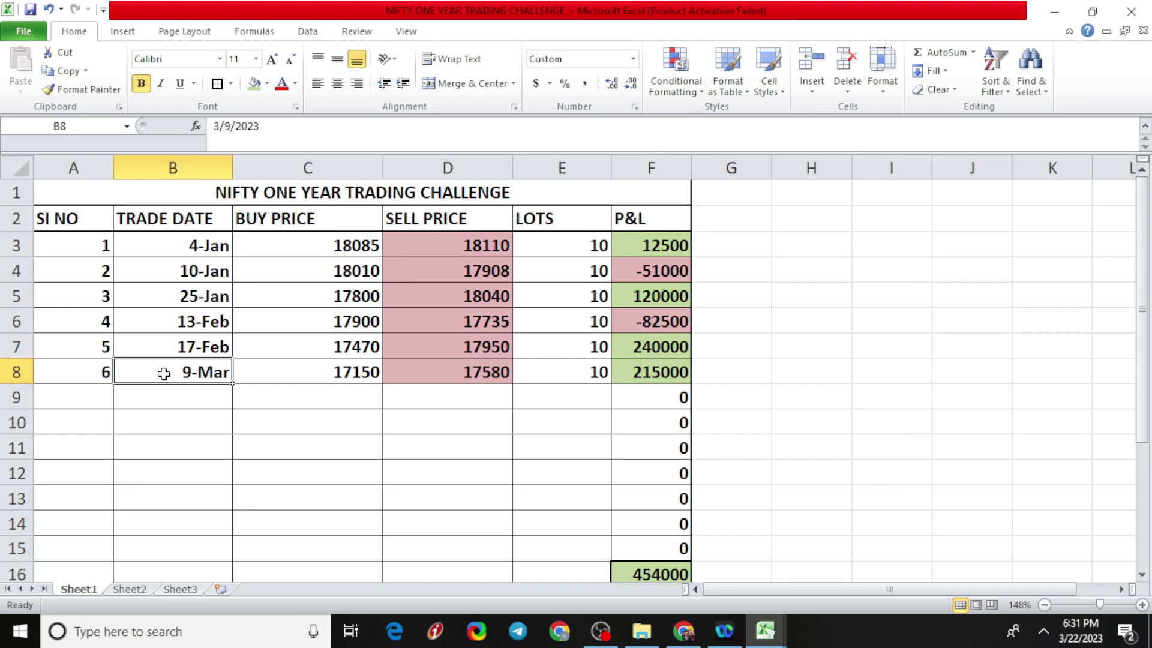
click(288, 373)
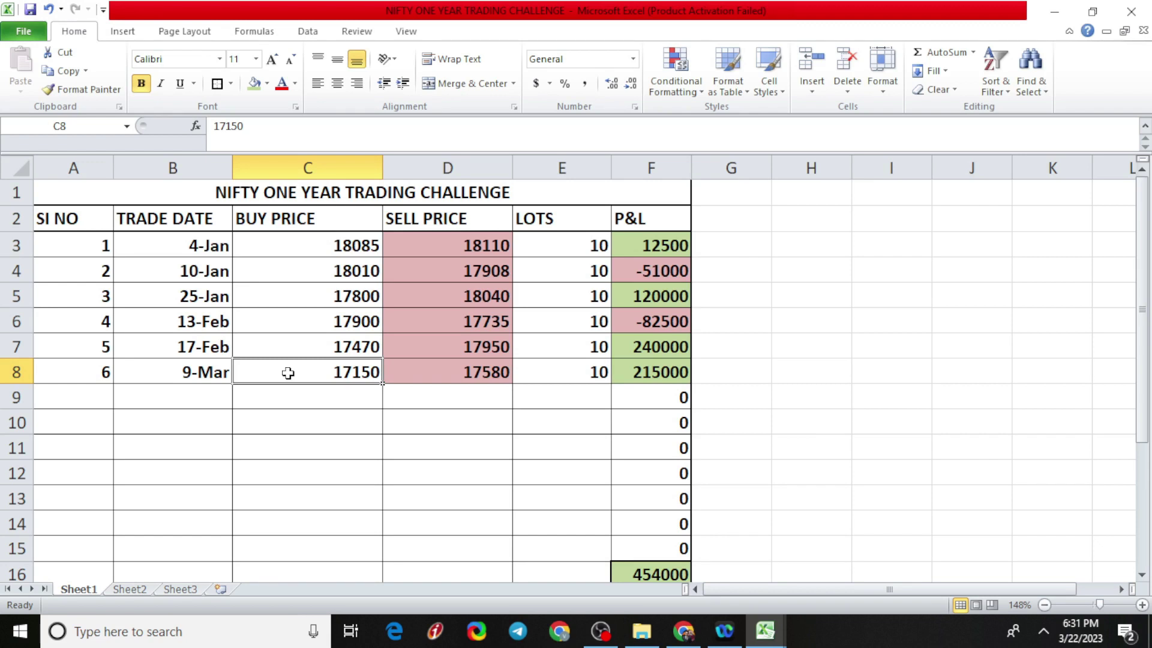
click(534, 469)
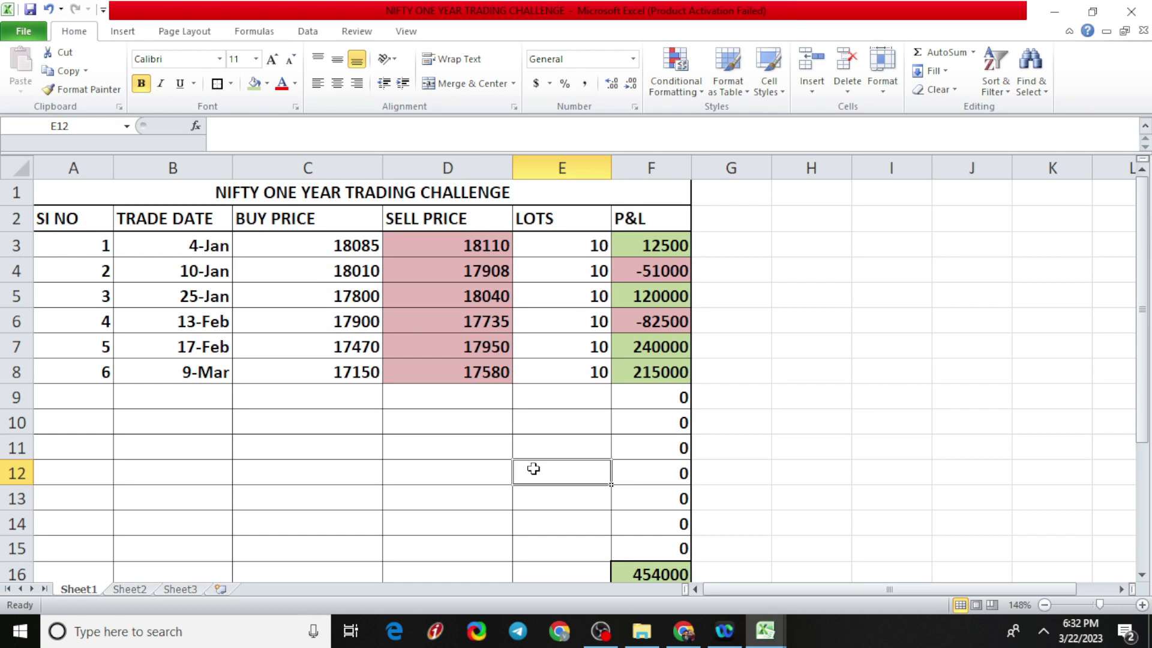
click(740, 476)
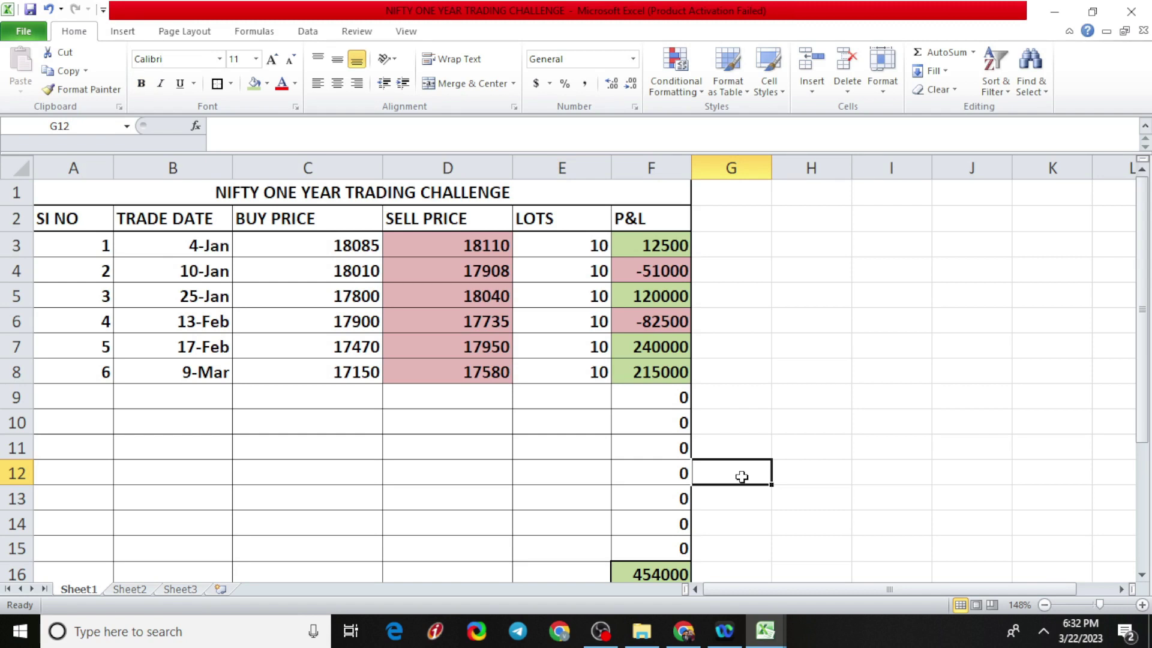
click(812, 481)
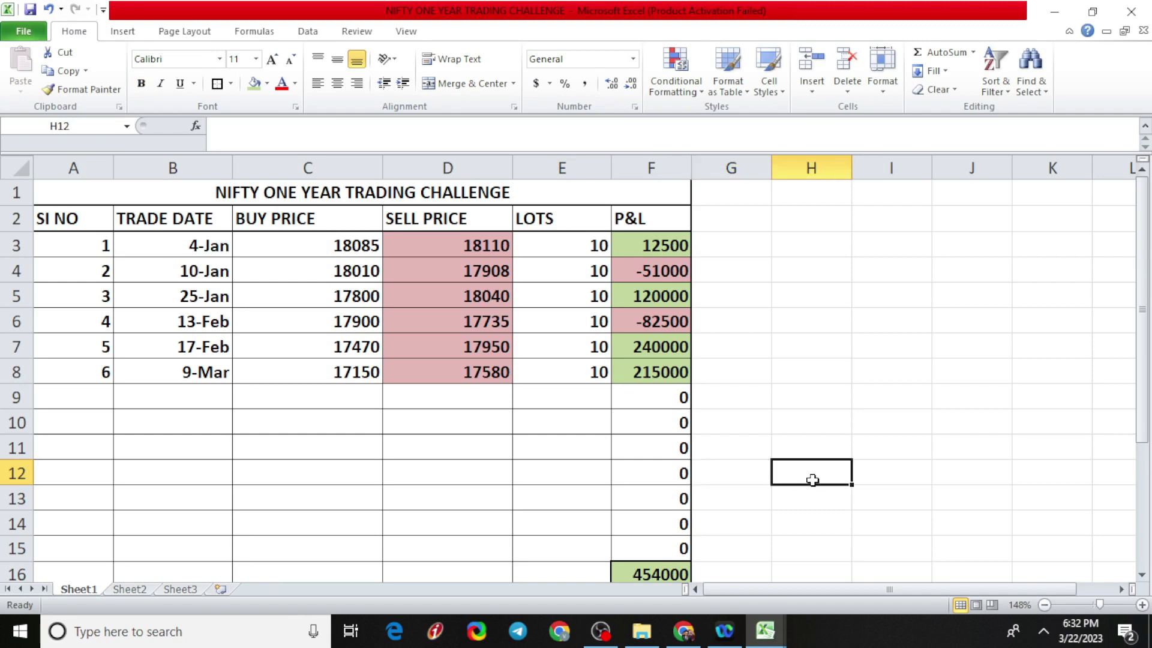
click(658, 578)
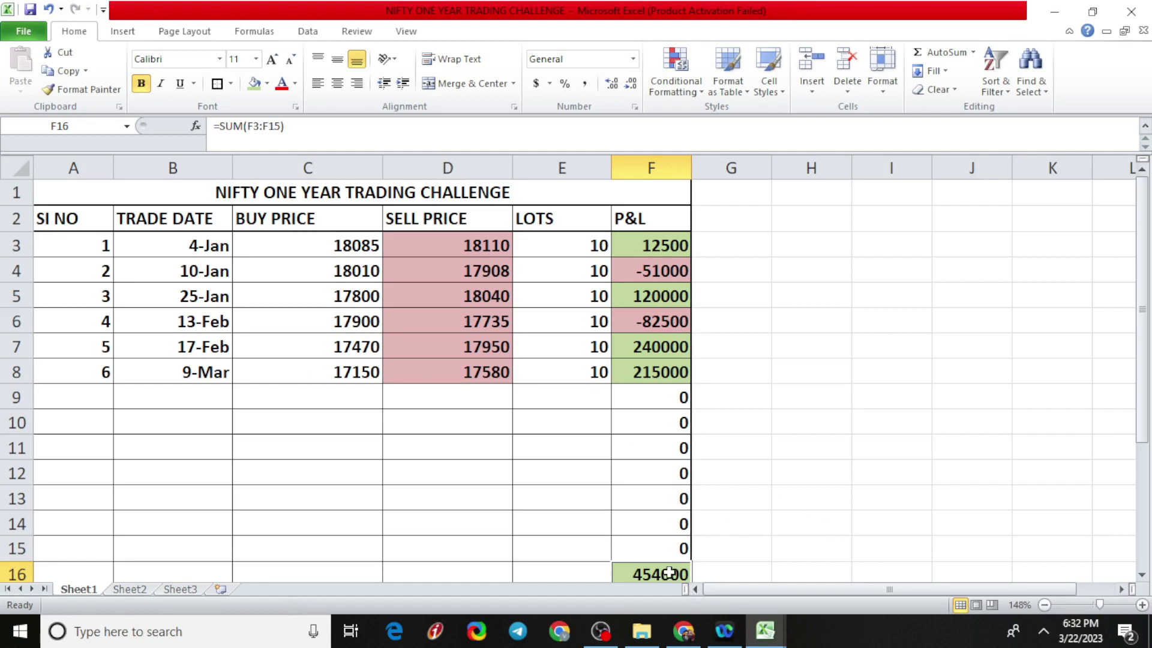
click(780, 548)
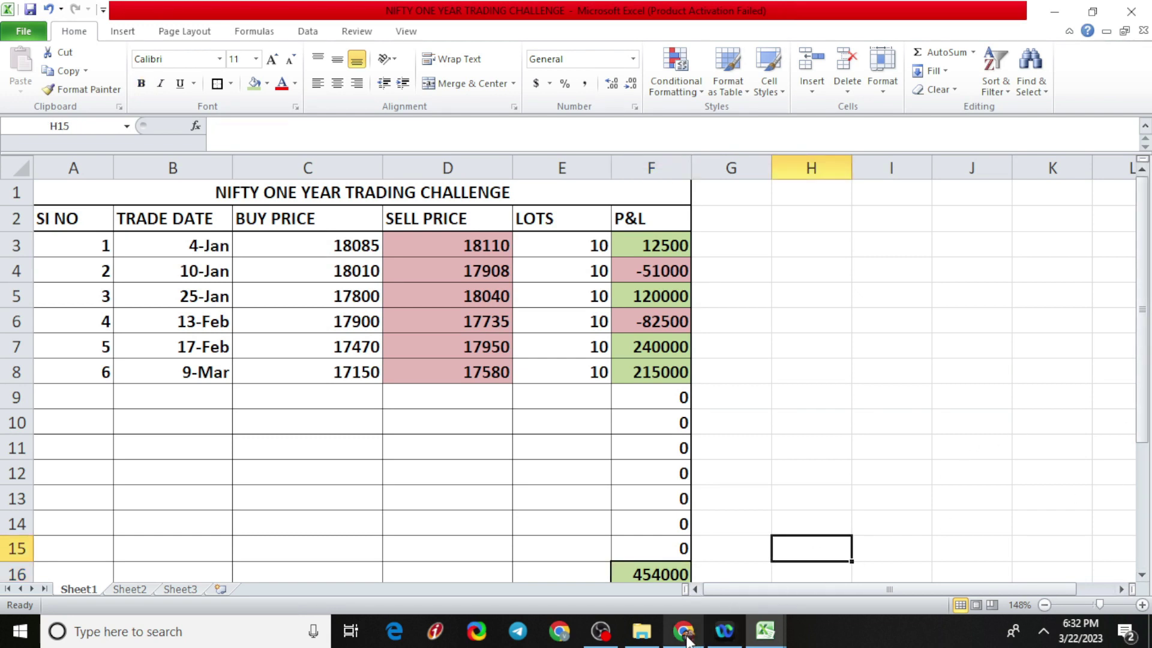
Step: Check the Nifty 50 daily chart in Chrome and switch to the nifty strategy april workbook in Excel
mouse_move(689, 641)
click(680, 579)
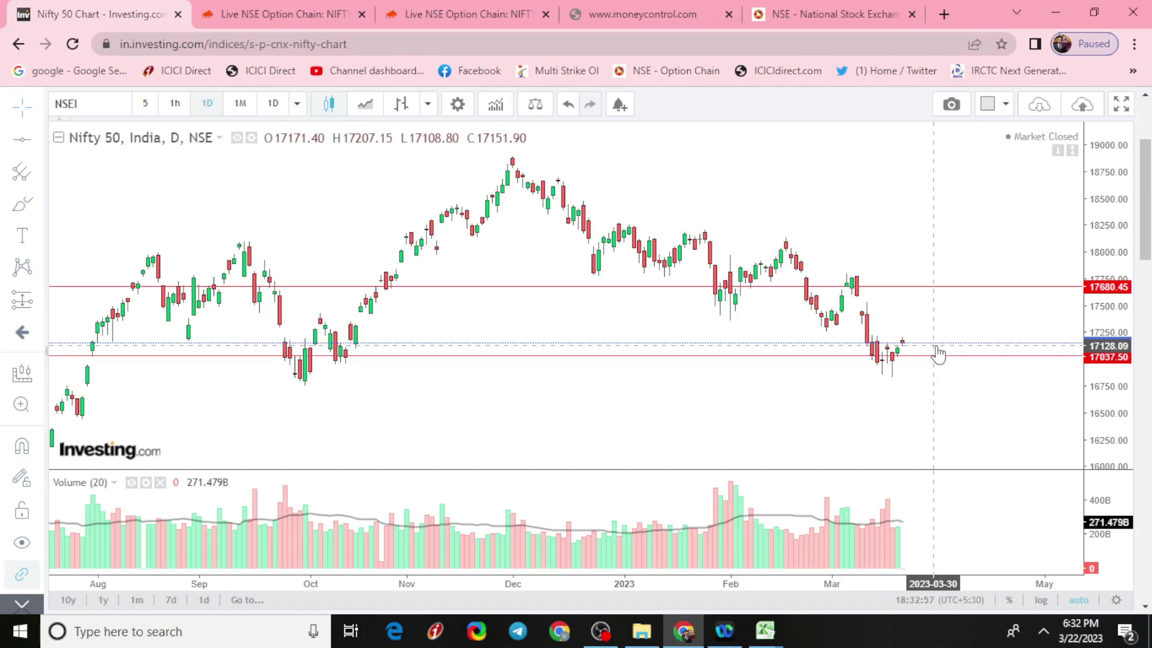
click(752, 632)
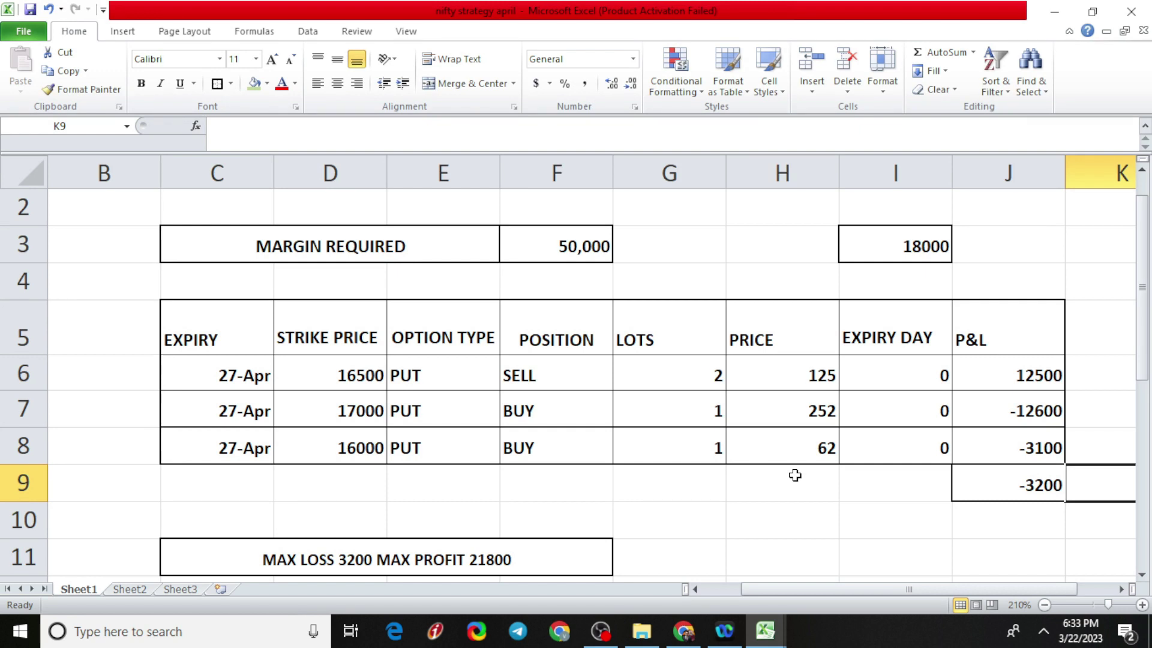
Step: Examine the 27-Apr put strategy's expiry P&L total, its maximum loss and profit note, and the P&L in the LTP table
drag(1143, 317, 1143, 436)
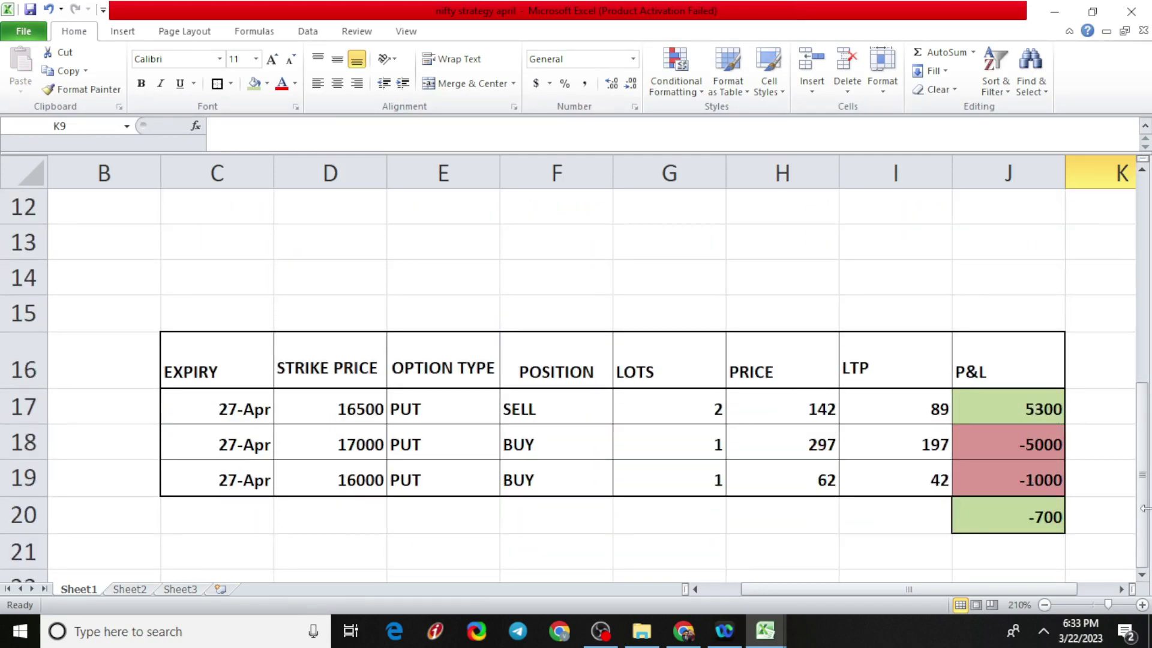
drag(1145, 509, 1146, 399)
click(1030, 320)
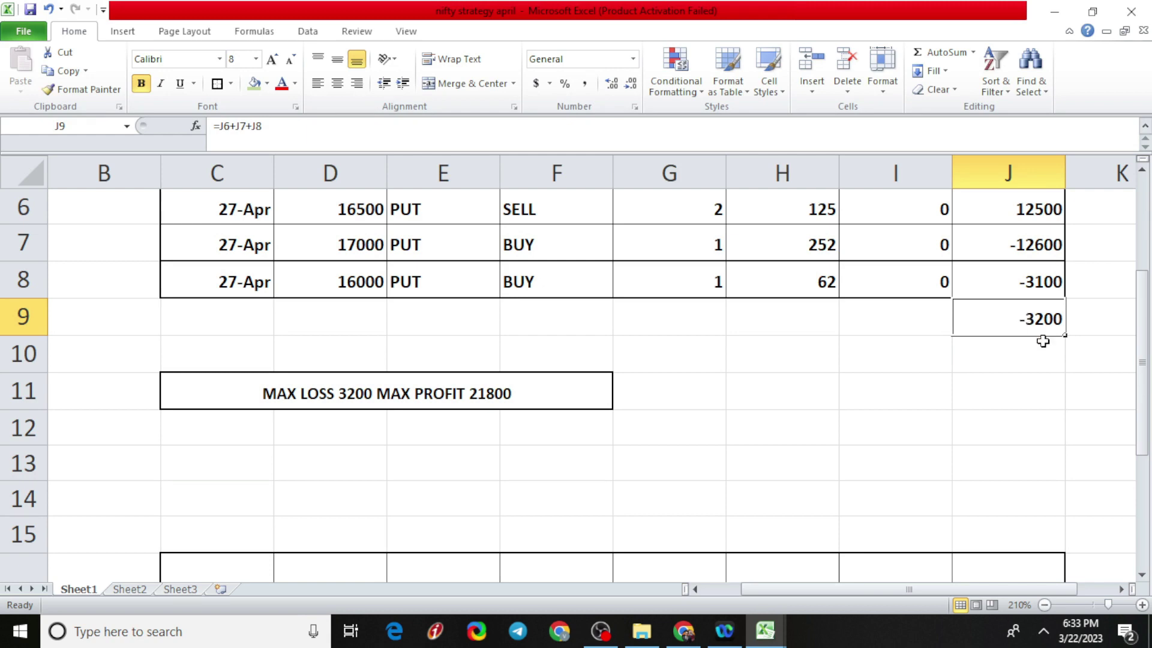
drag(1145, 361, 1145, 451)
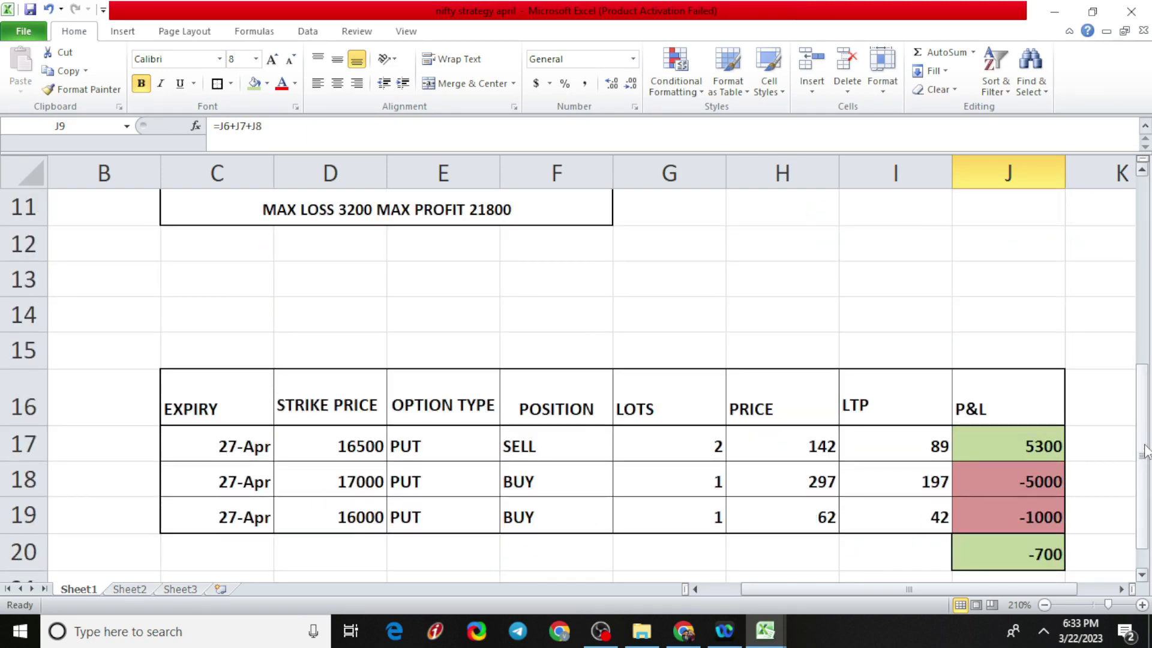
click(1026, 558)
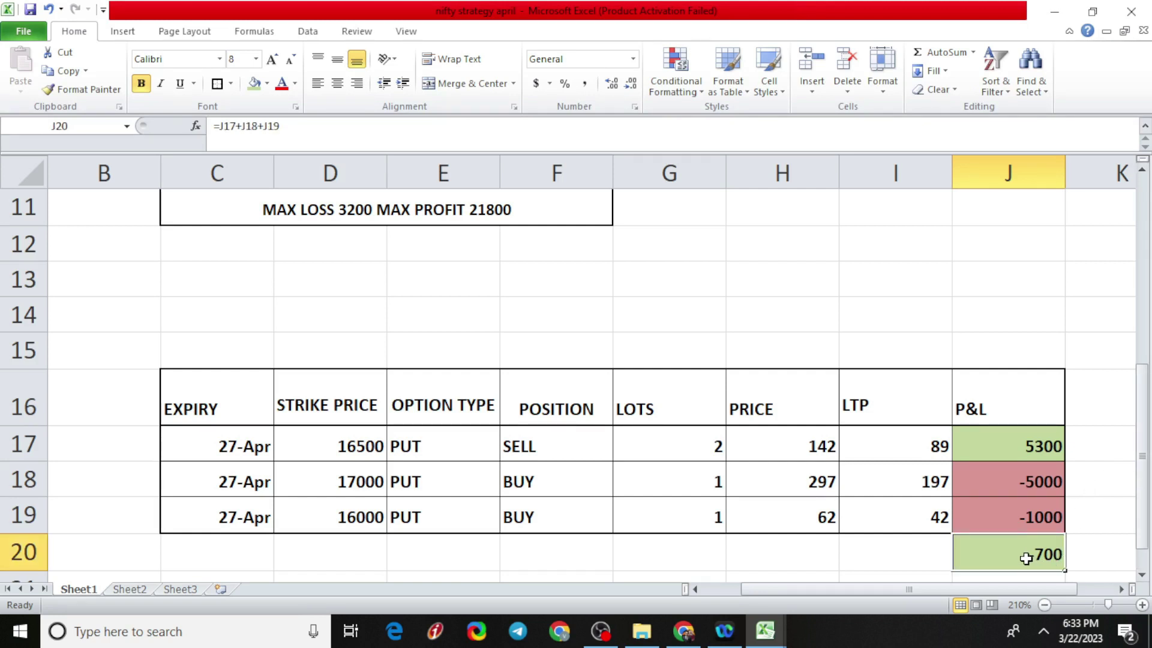
drag(1142, 523, 1142, 412)
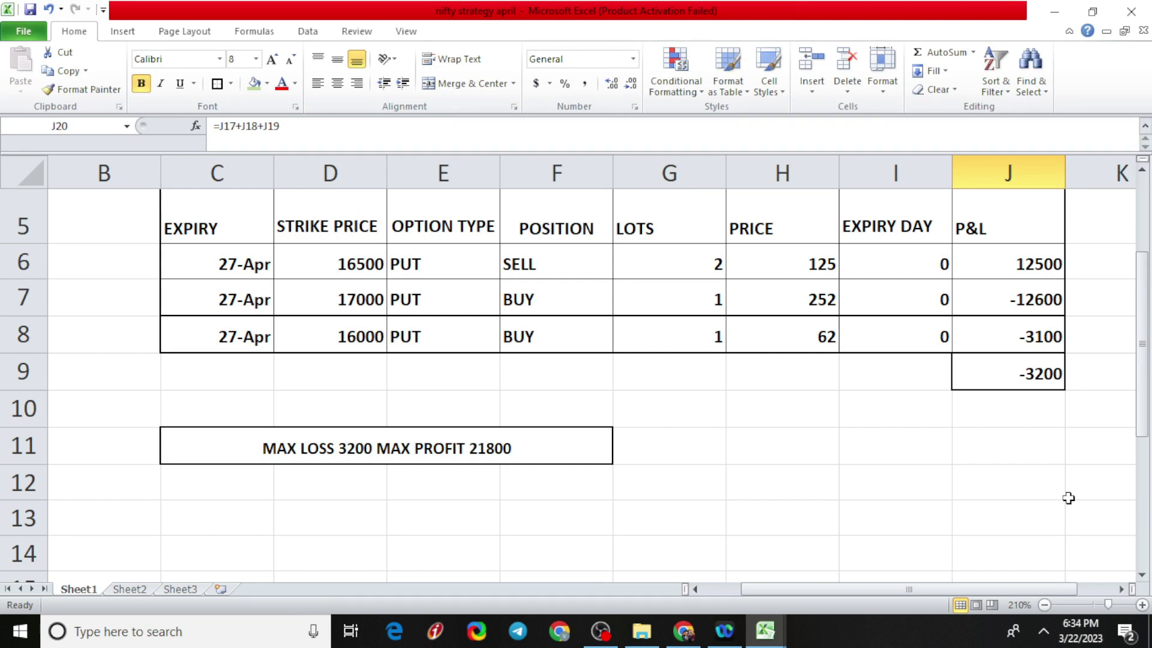
click(524, 450)
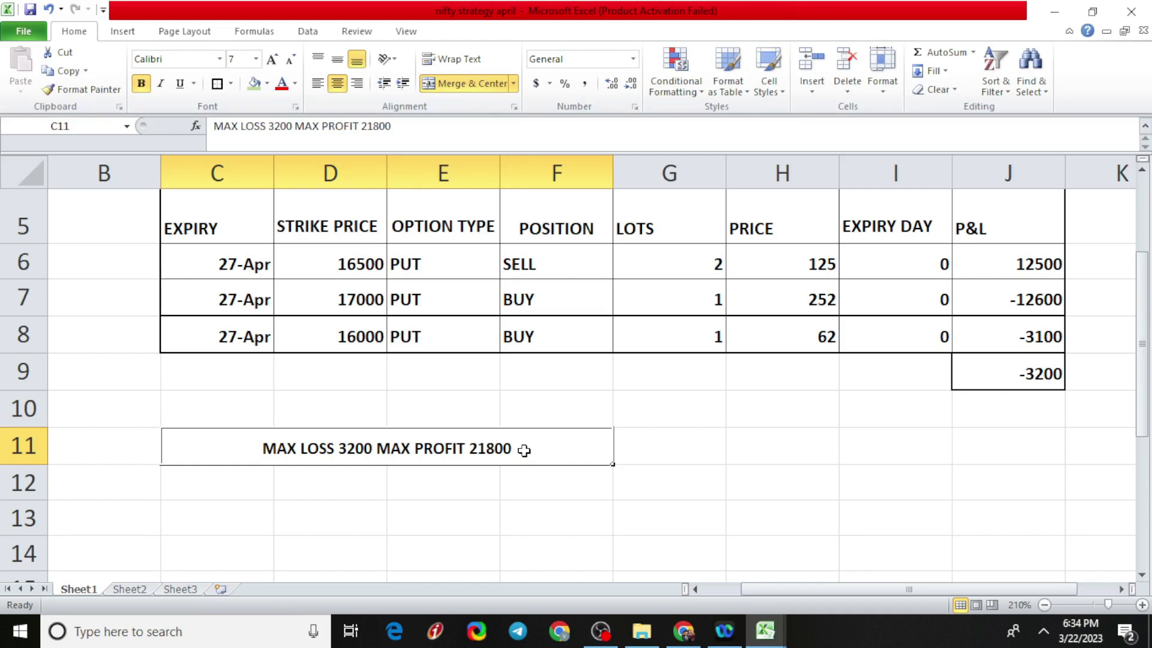
drag(1142, 348, 1143, 460)
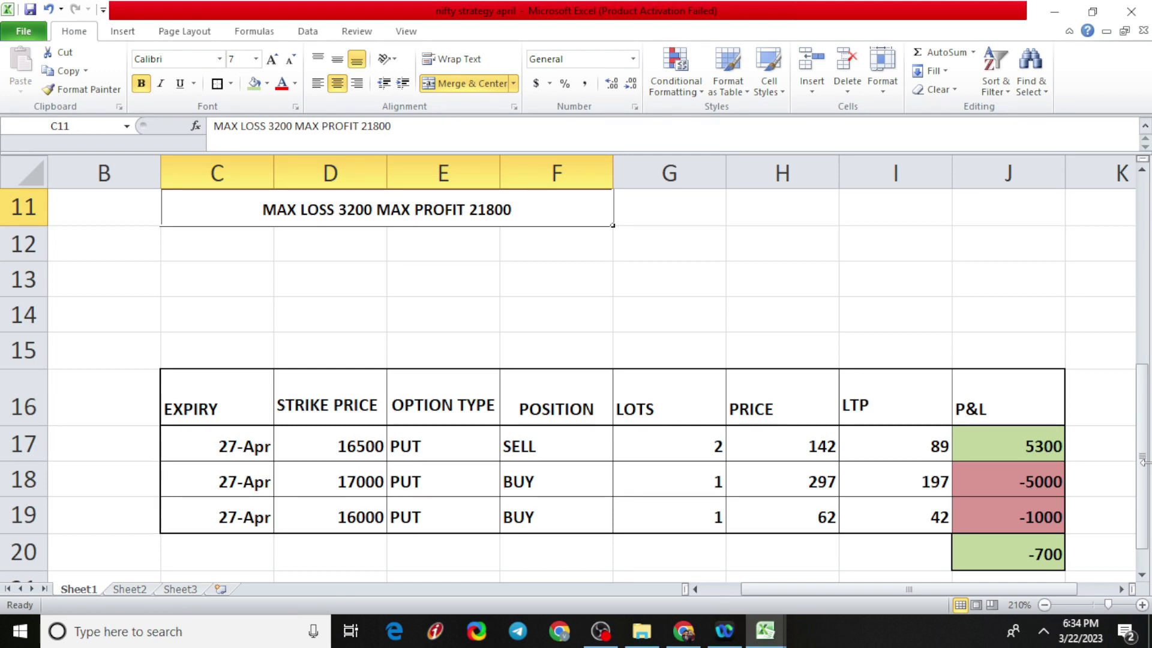
drag(1143, 461, 1145, 295)
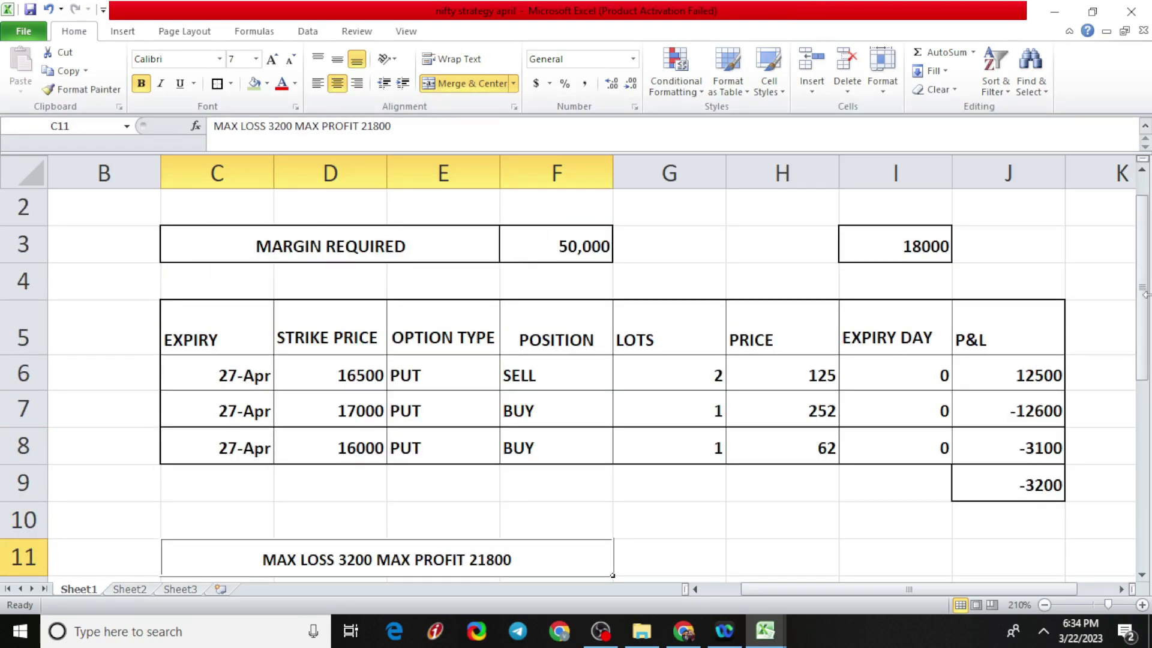
Step: Set the expiry-day Nifty level in cell I3 to 16950 to test the strategy's P&L
click(932, 248)
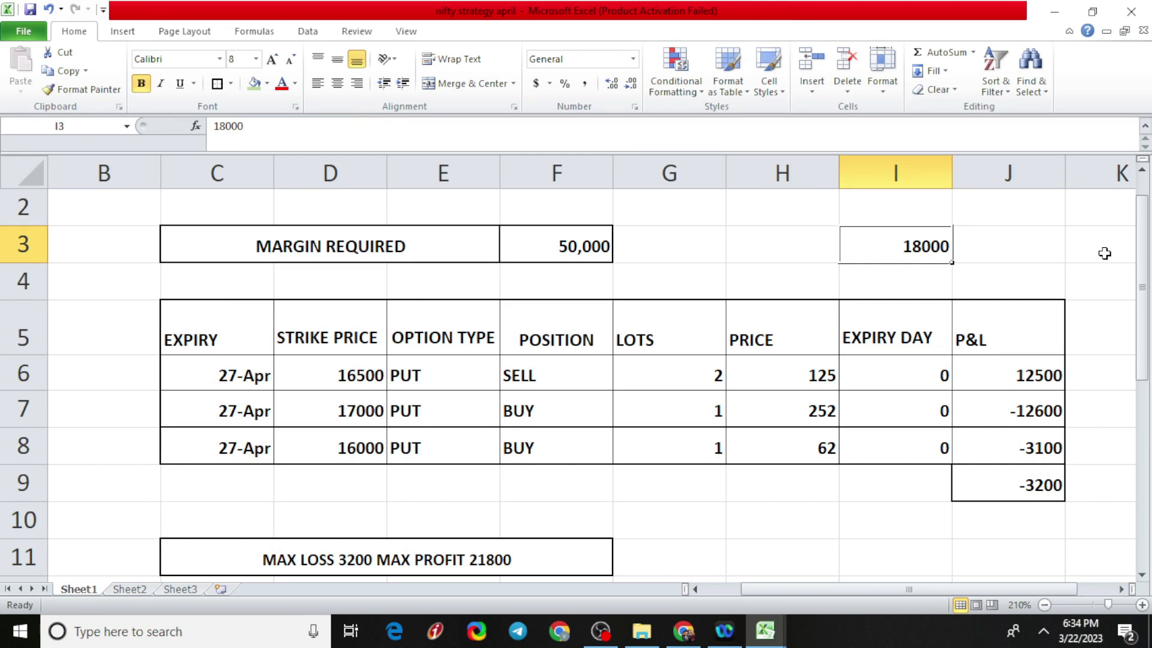
text(16950)
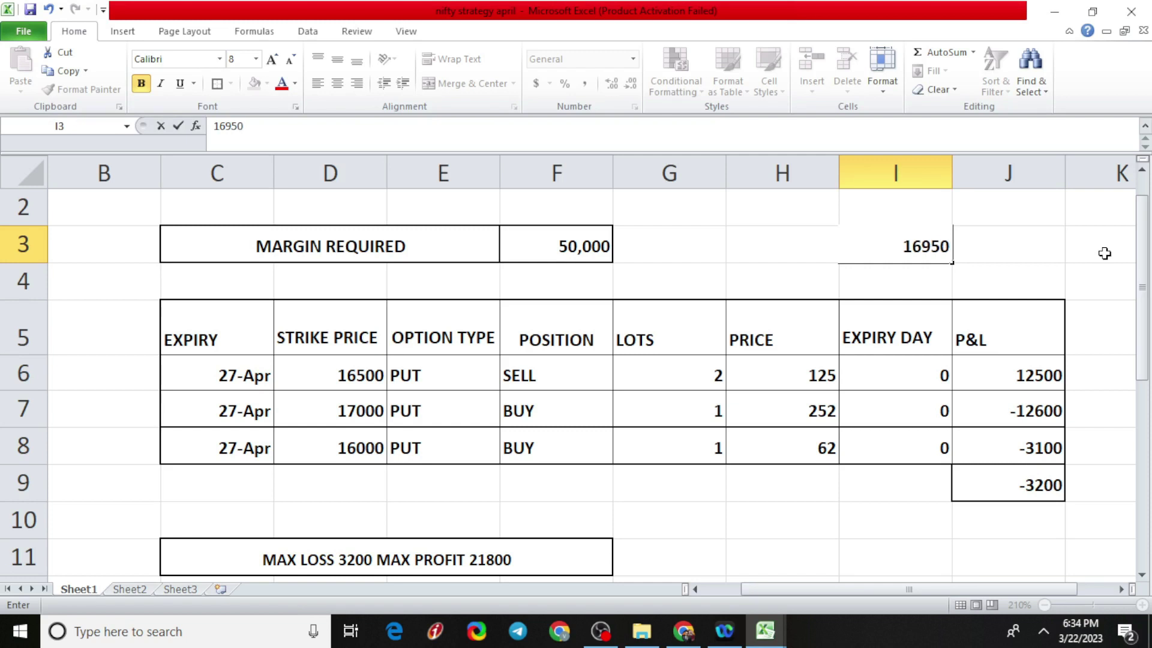
key(Return)
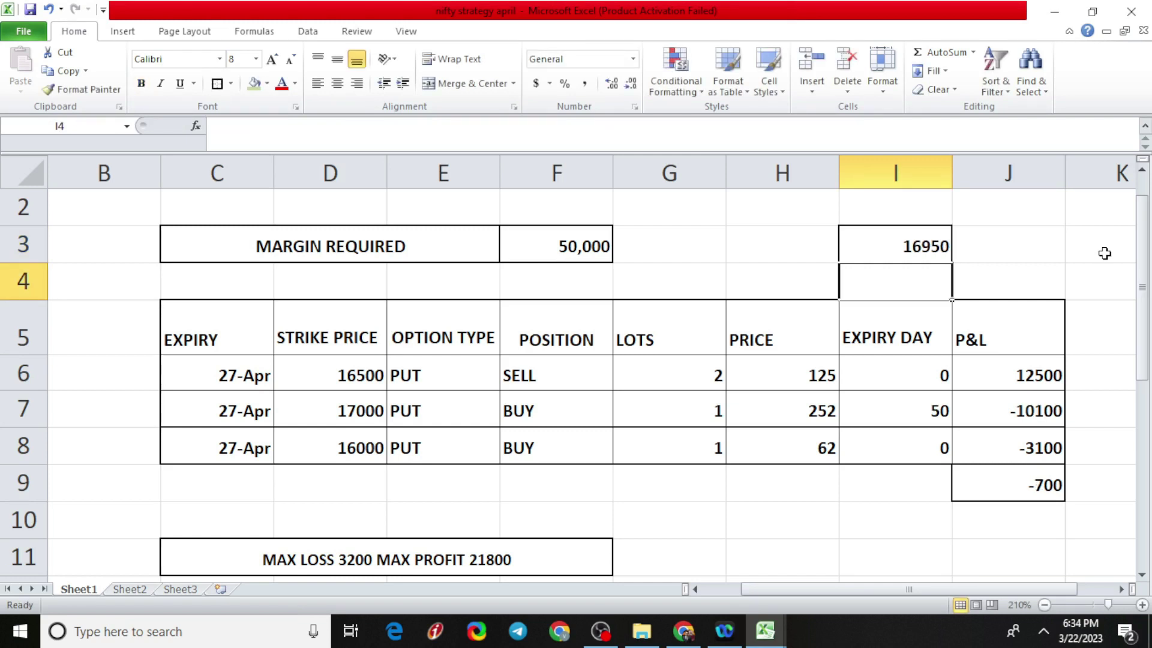
Step: Set the expiry-day Nifty level in I3 to 16050 and check the strategy's total P&L in J9
key(Up)
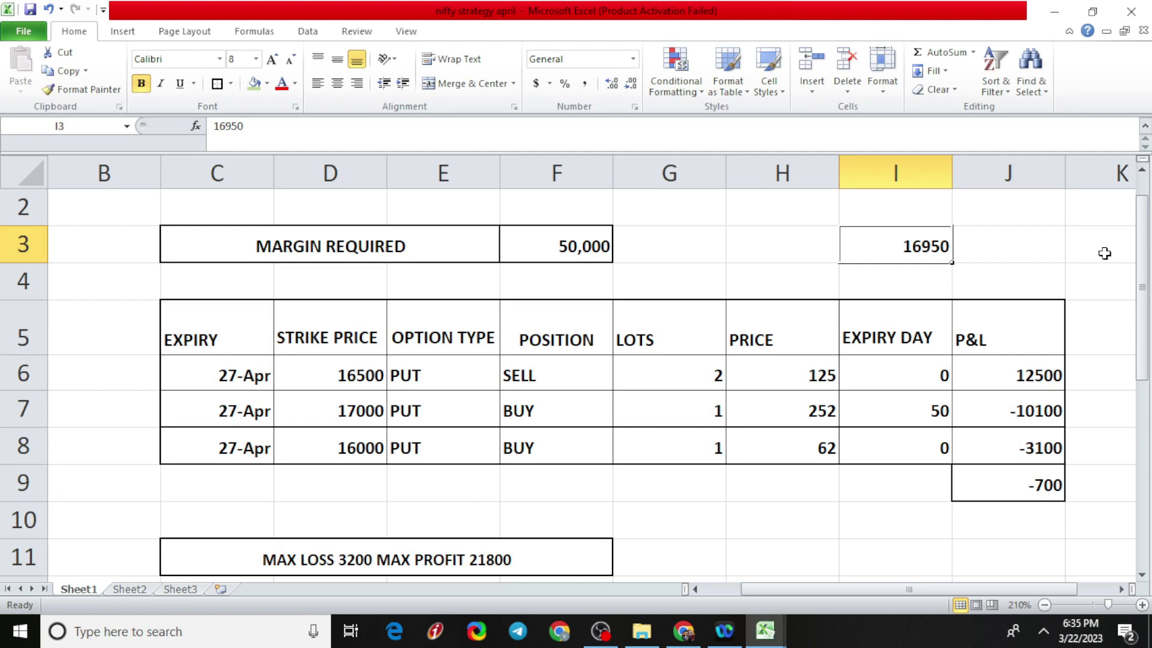
text(19)
key(BackSpace)
text(6050)
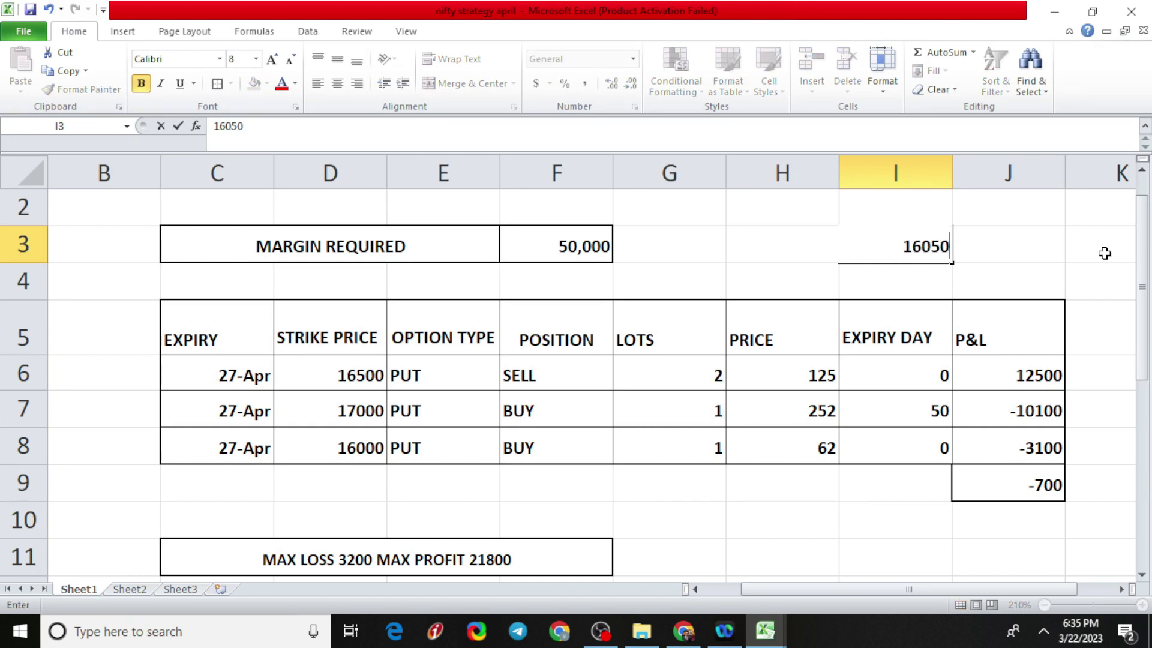
key(Return)
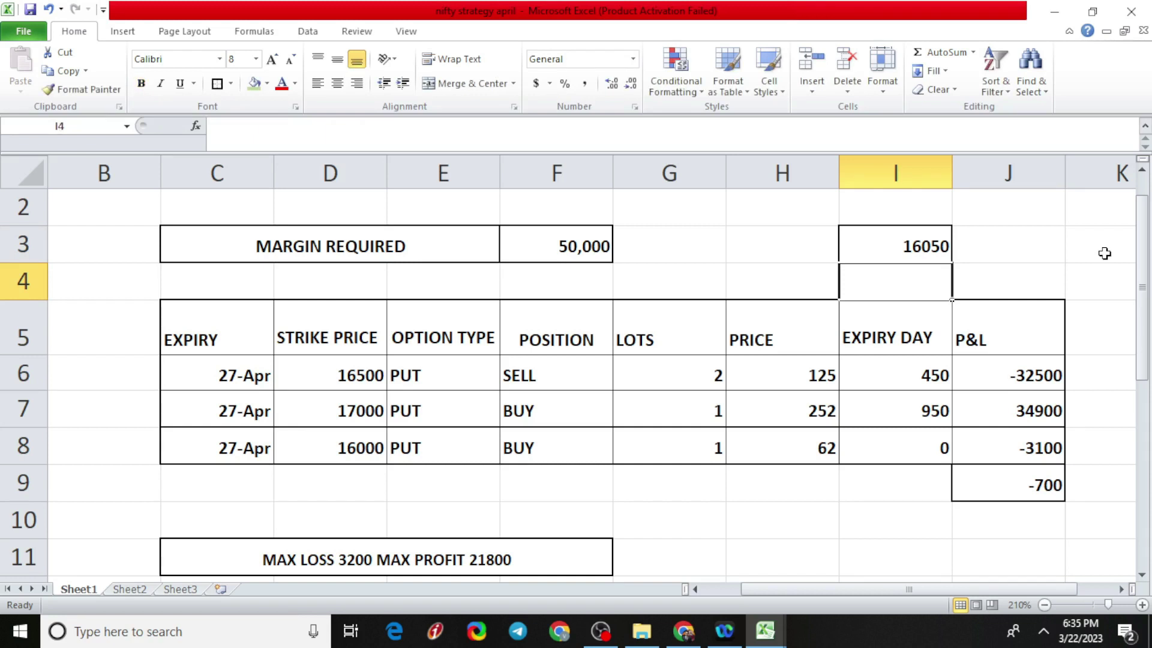
click(1031, 493)
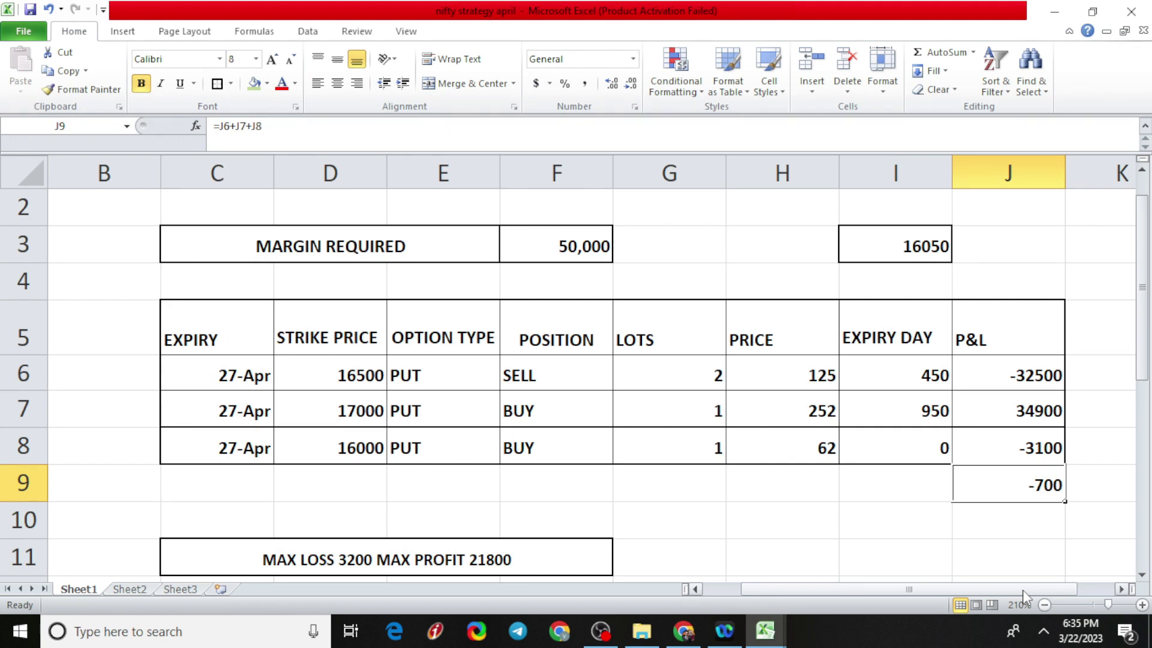
Step: Set the expiry-day Nifty level in cell I3 to 16150 to recalculate the strategy's P&L
click(867, 248)
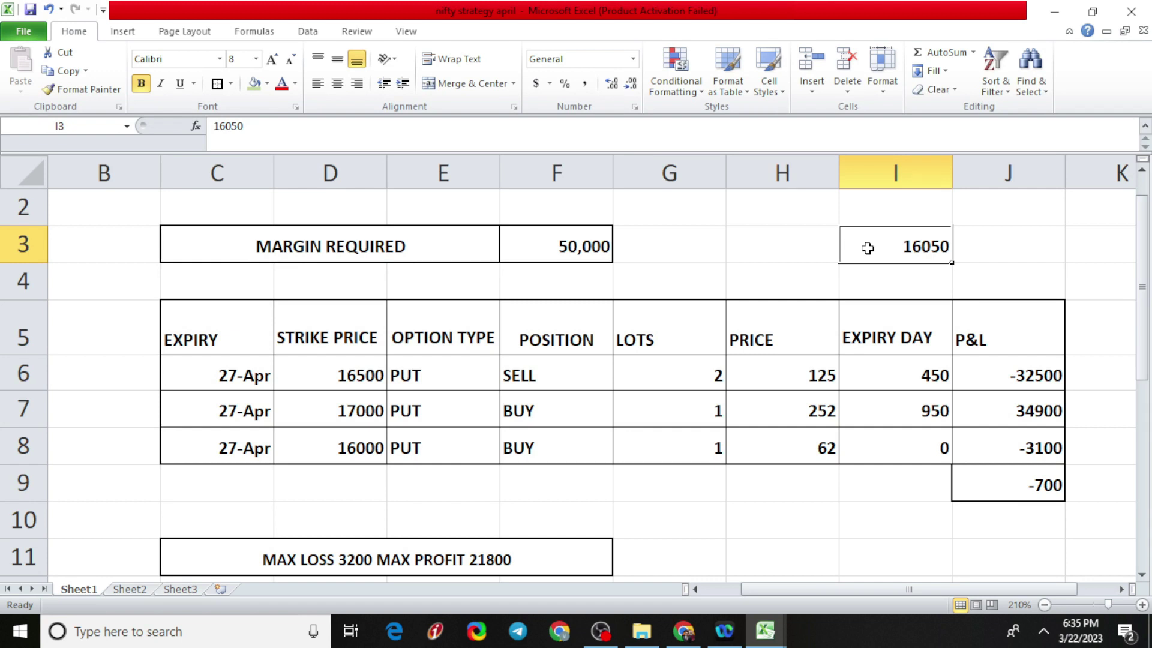
text(16)
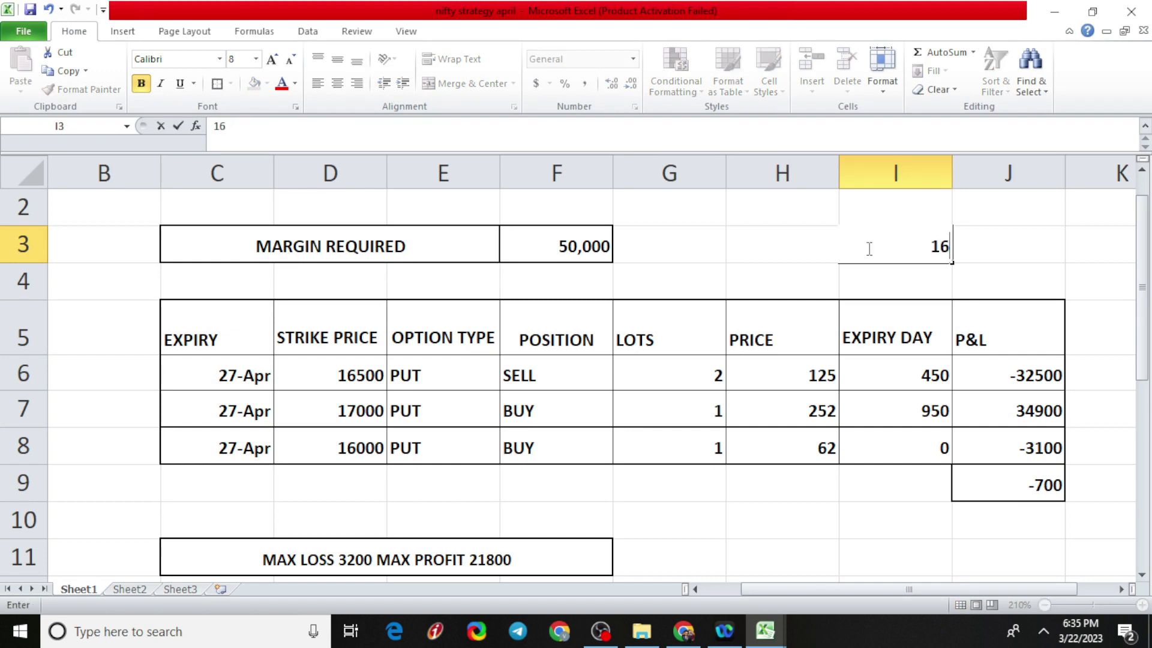
text(150)
key(Return)
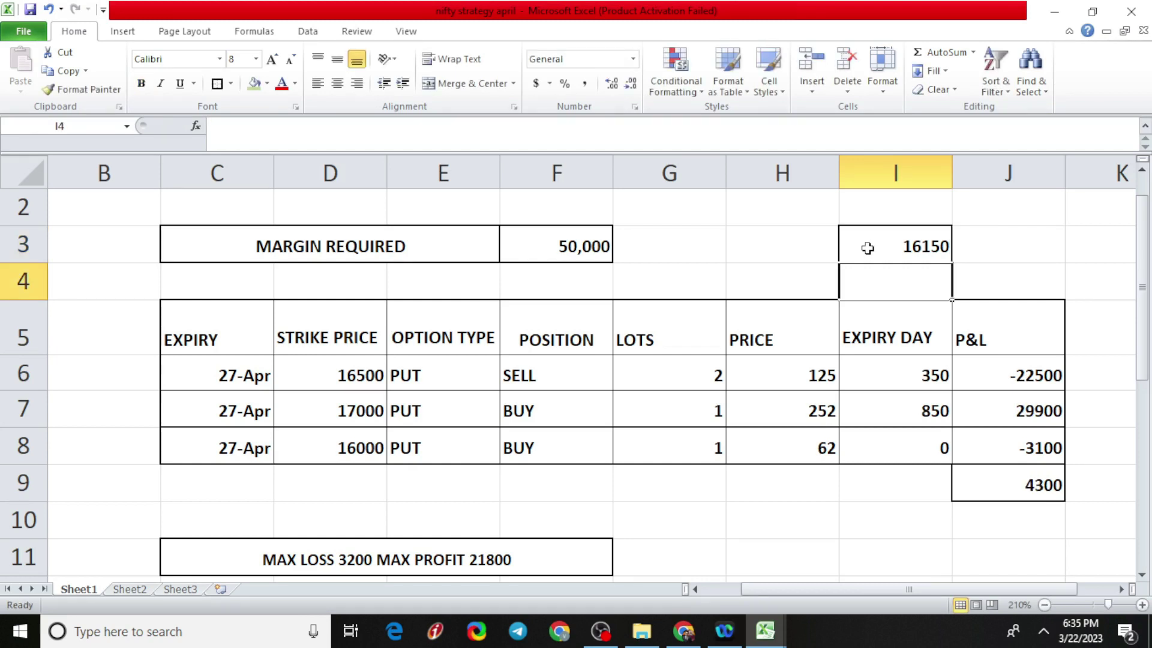
Step: Set the expiry-day Nifty level in cell I3 to 16850 to test the P&L at that level
click(867, 248)
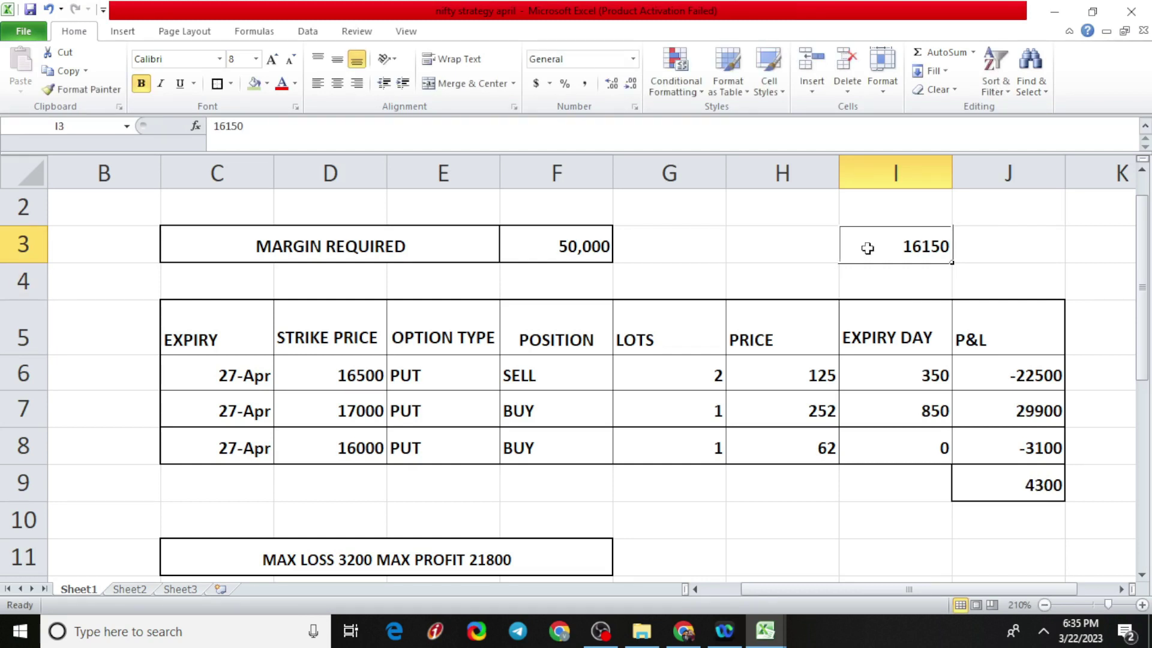
text(19)
key(BackSpace)
text(6850)
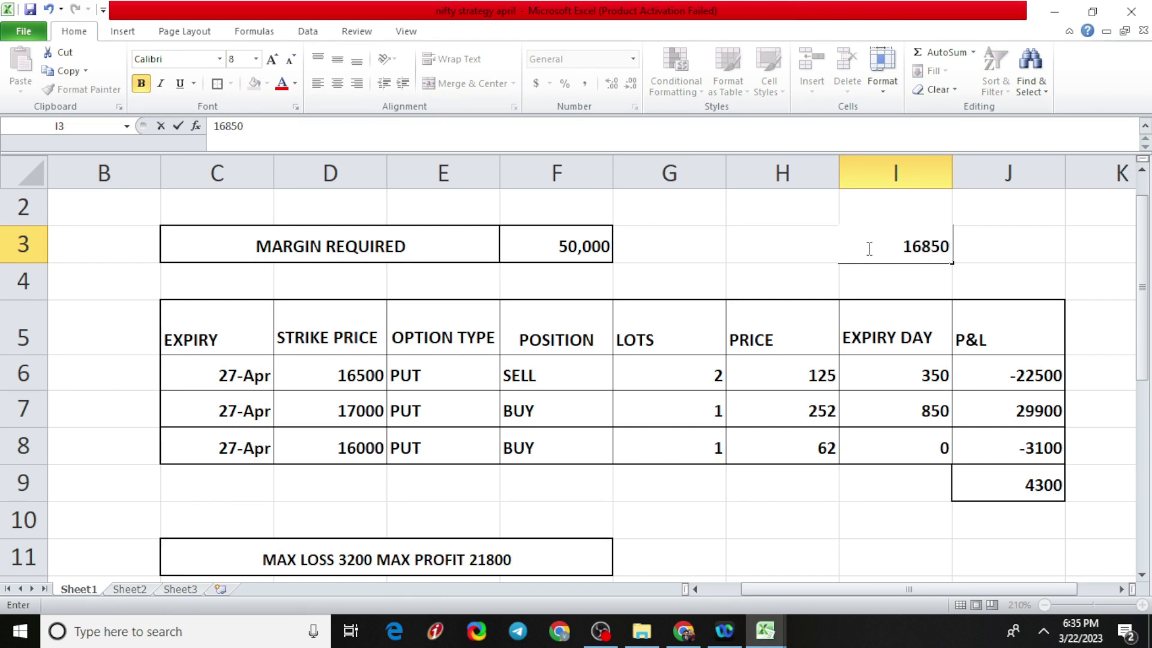
key(Return)
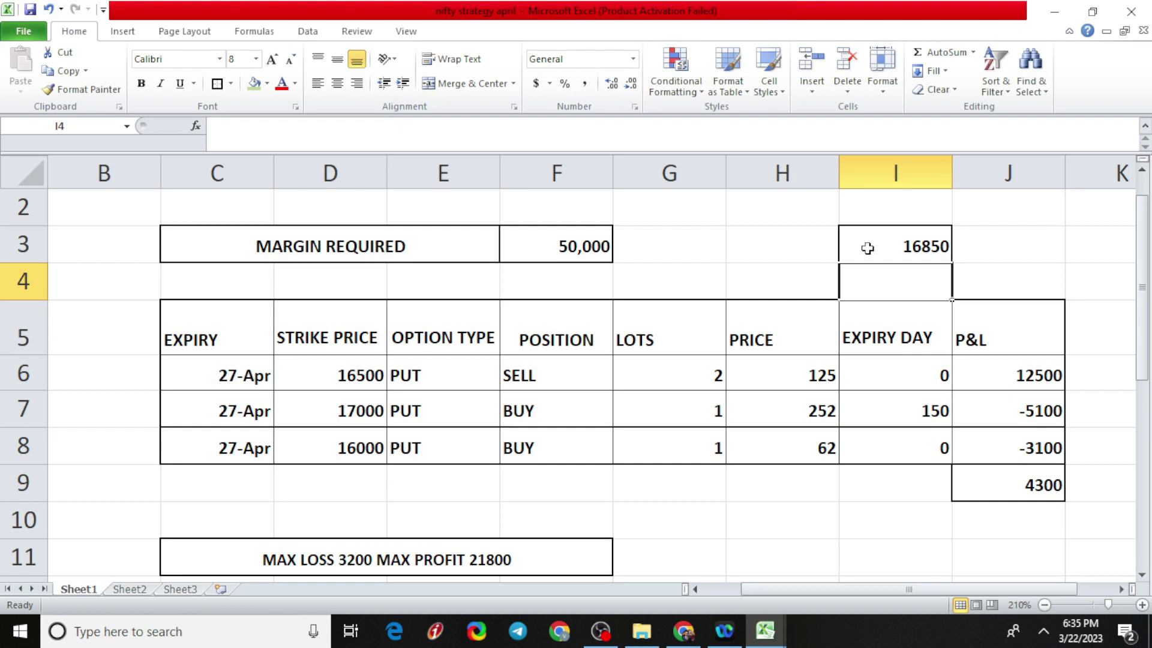
Step: Set the expiry-day Nifty level in cell I3 to 16250 to test the strategy's P&L
click(867, 248)
text(16)
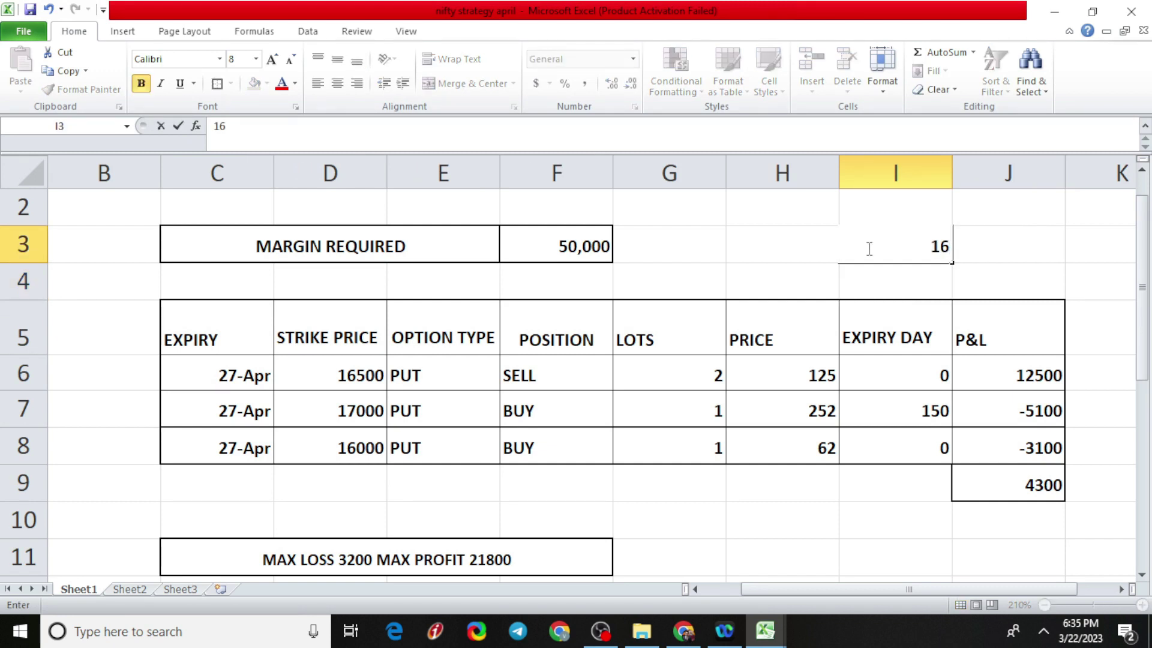
text(250)
key(Return)
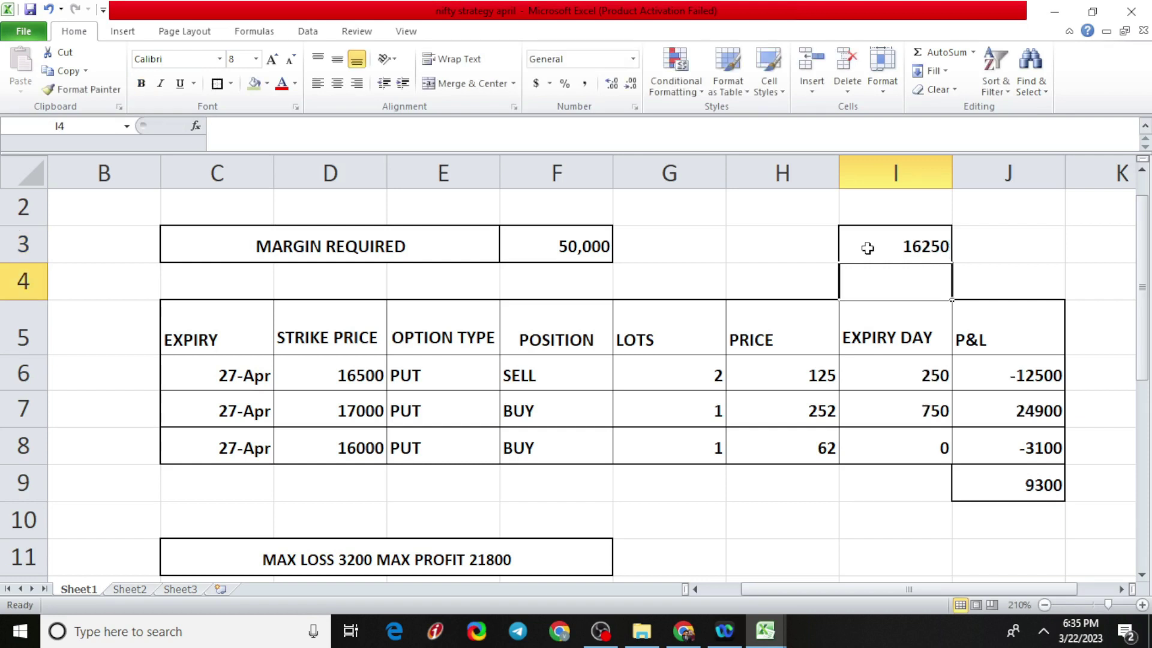
Step: Set the expiry-day Nifty level in I3 to 16750 to recalculate the strategy's P&L
click(868, 247)
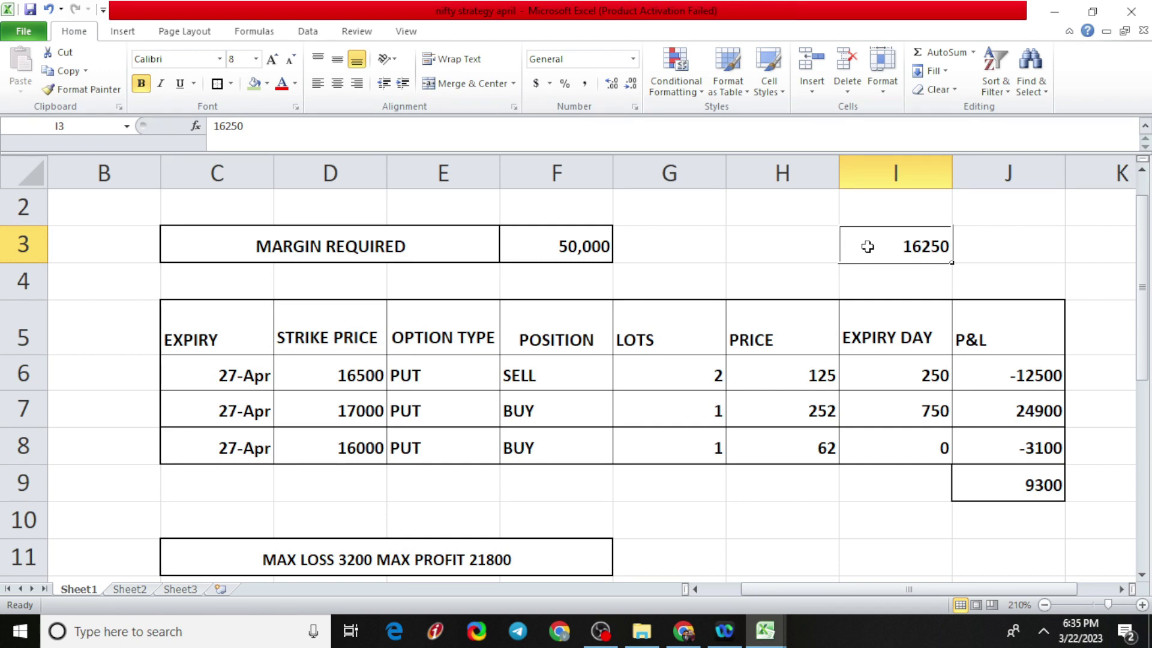
text(1670)
key(BackSpace)
text(50)
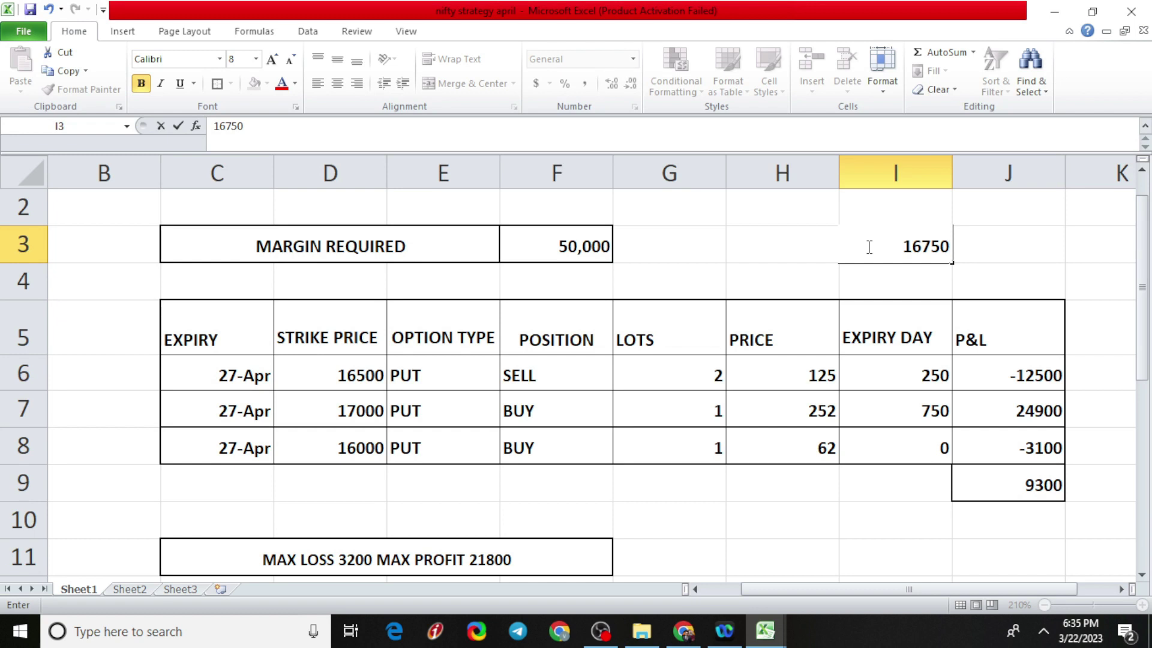
key(Return)
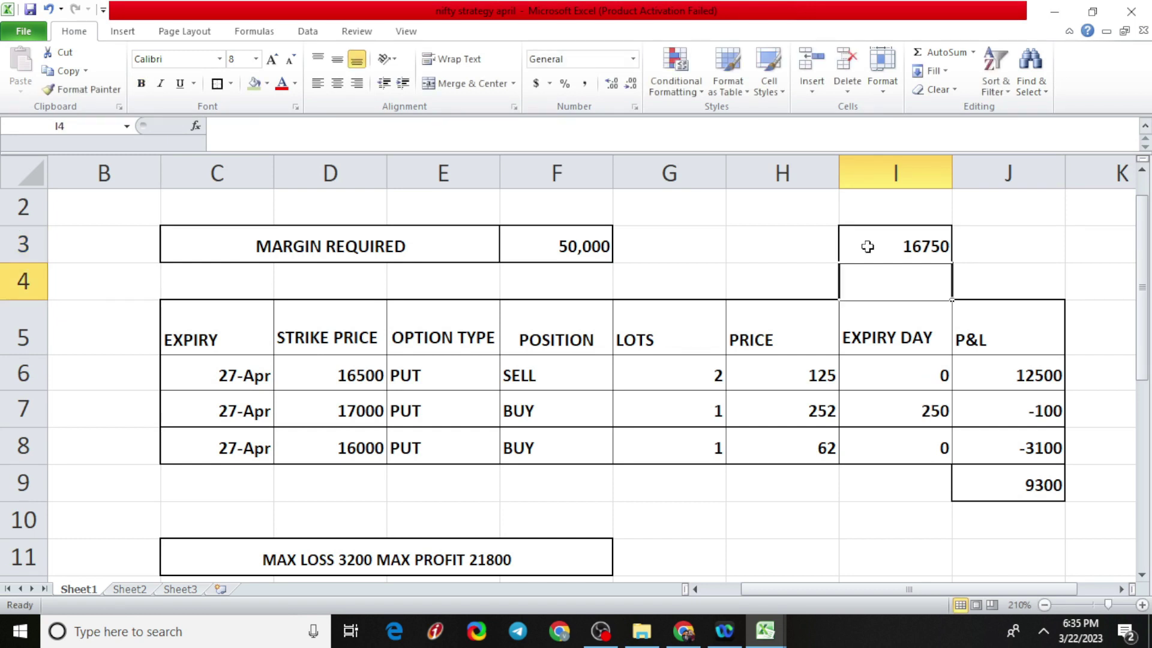
Step: Set the expiry-day Nifty level in cell I3 to 16350 to test the P&L at that level
click(867, 247)
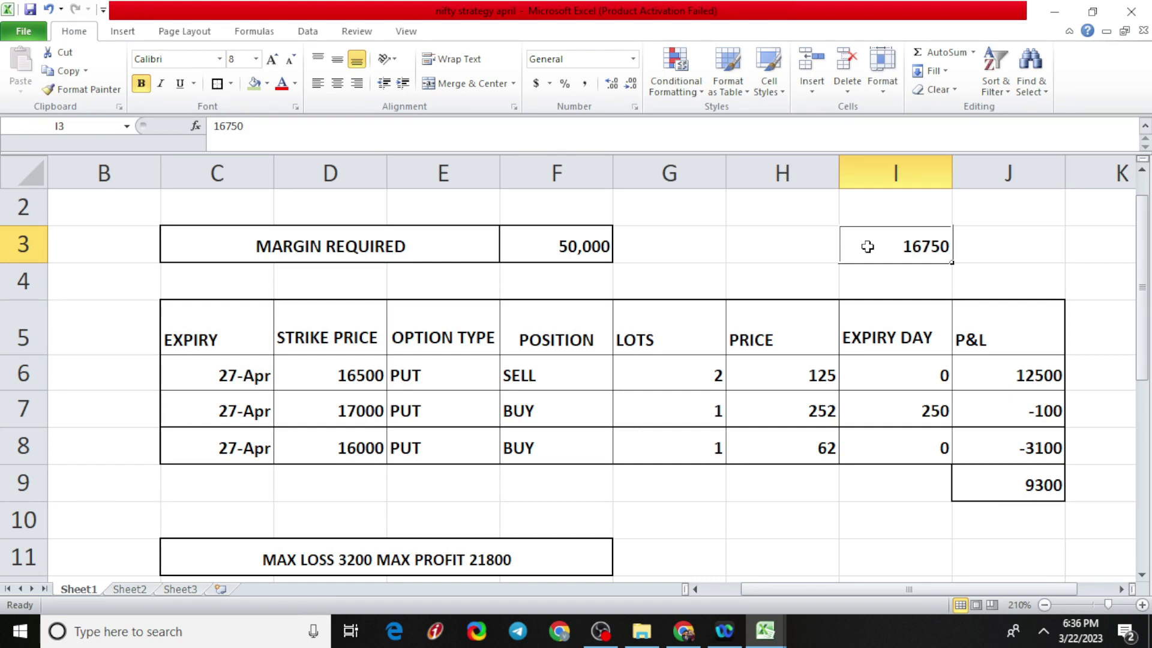
text(1630)
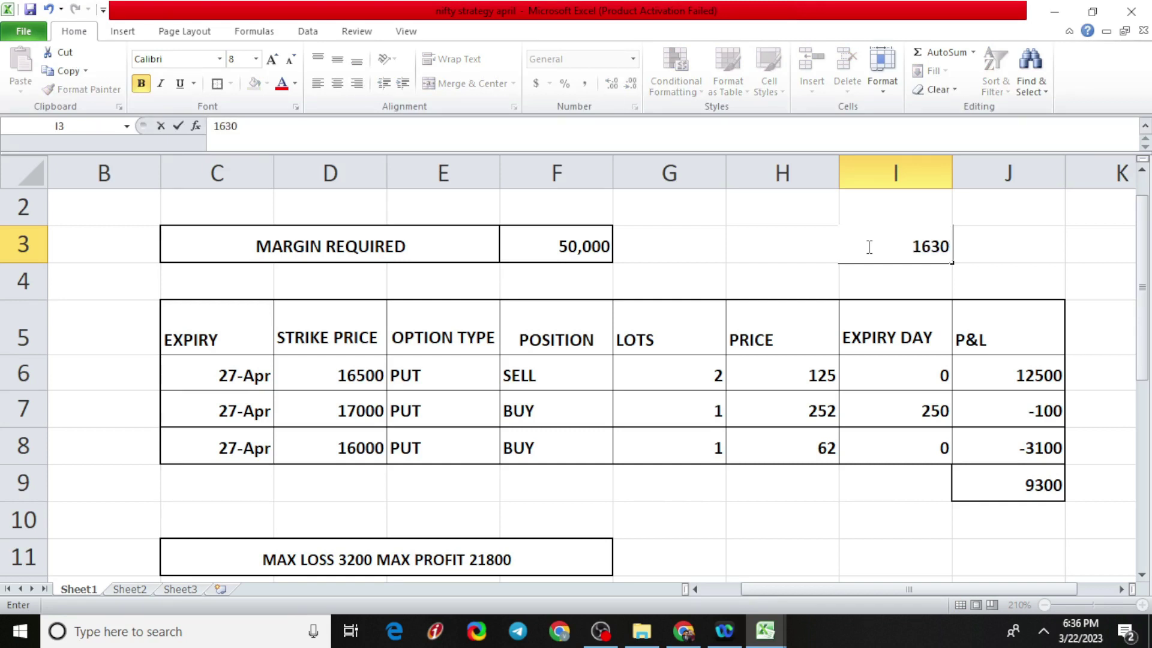
key(BackSpace)
text(50)
key(Return)
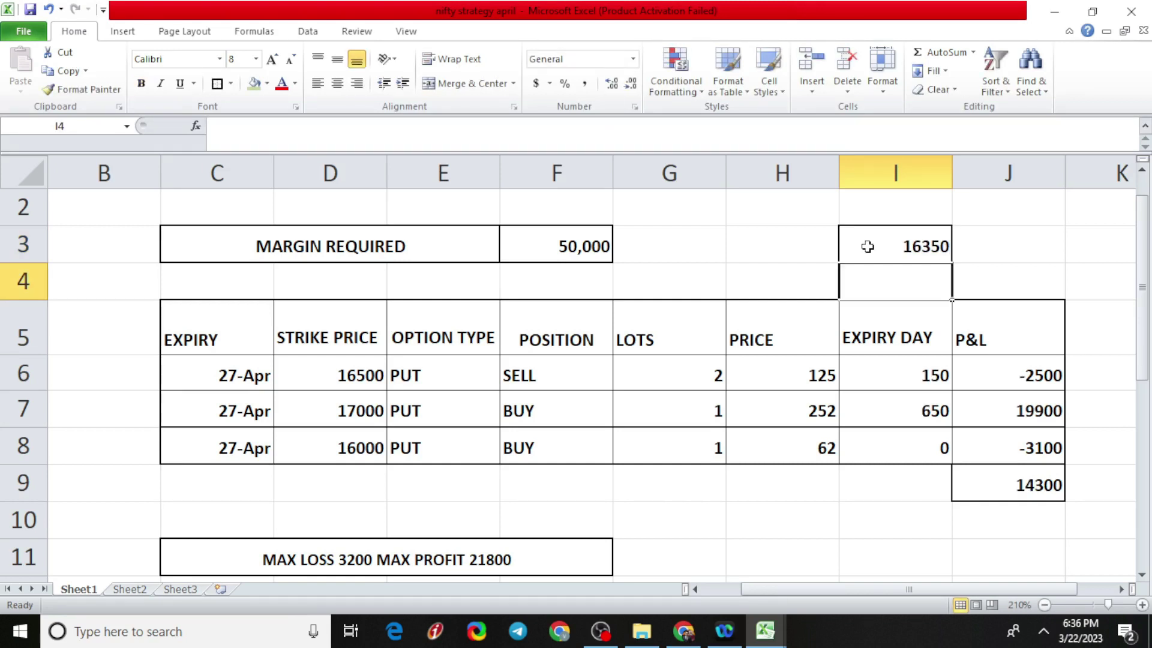
Step: Set the expiry-day Nifty level in I3 to 16500 to test the P&L at the sold put's strike
click(868, 246)
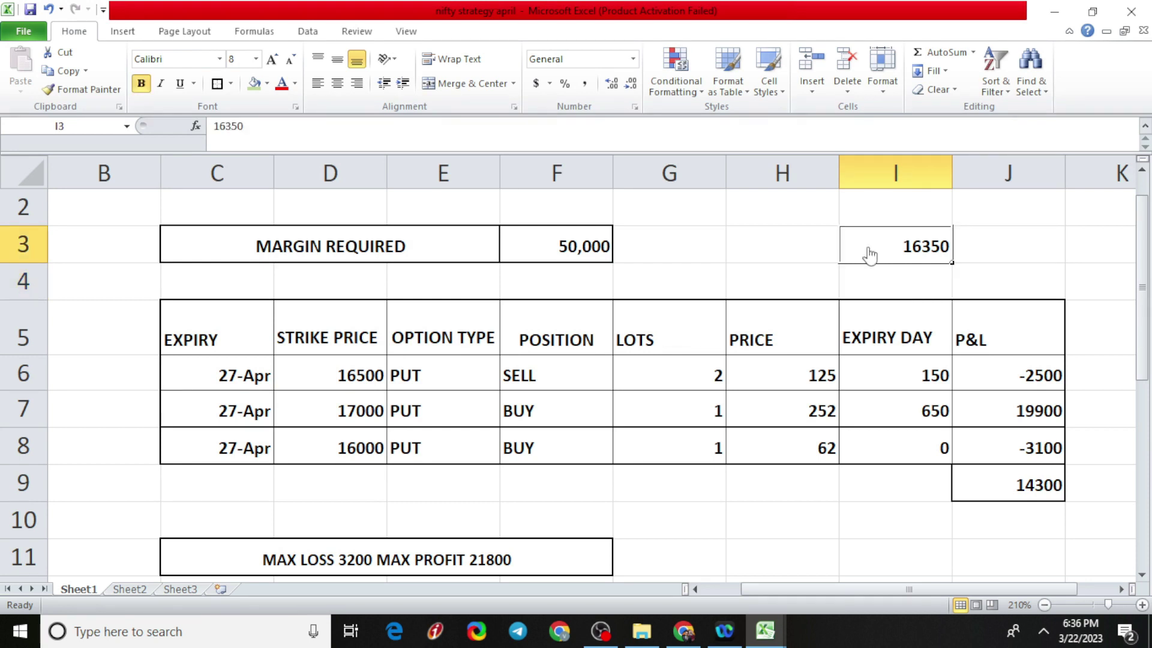
text(1500)
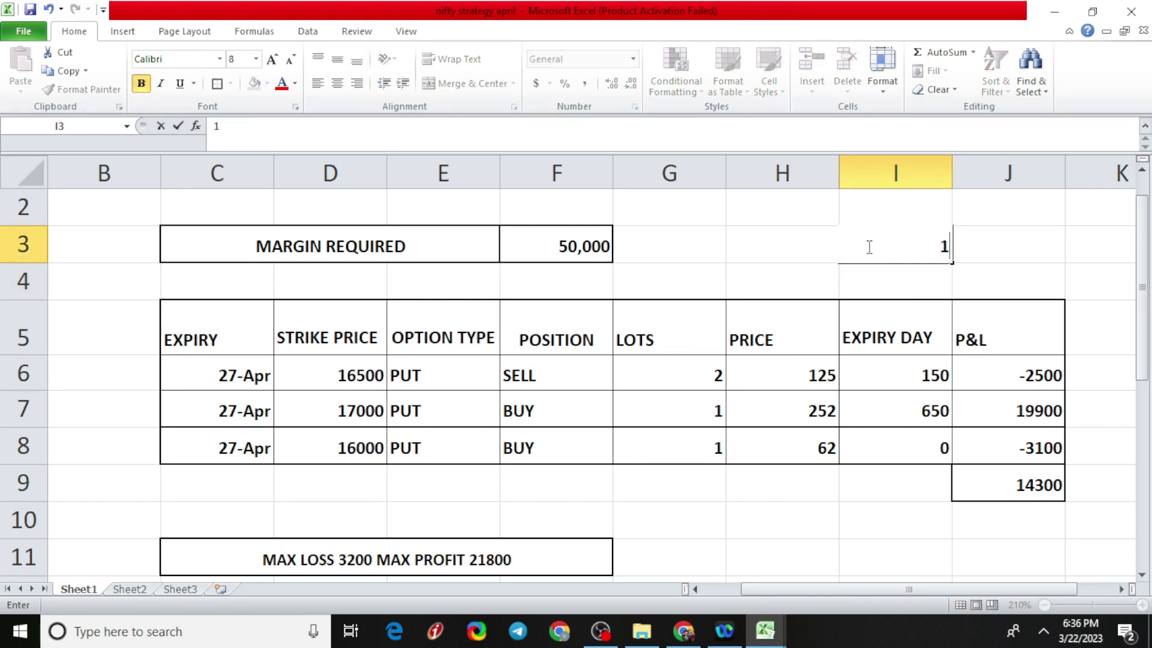
key(BackSpace)
key(BackSpace)
key(BackSpace)
text(6500)
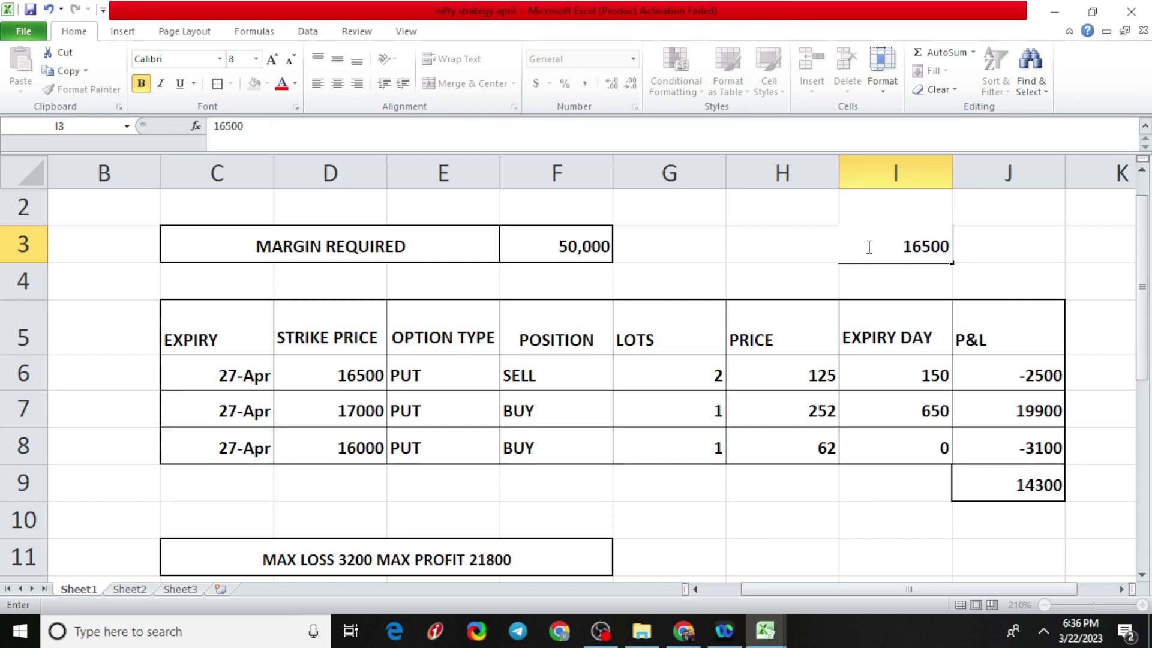
key(Return)
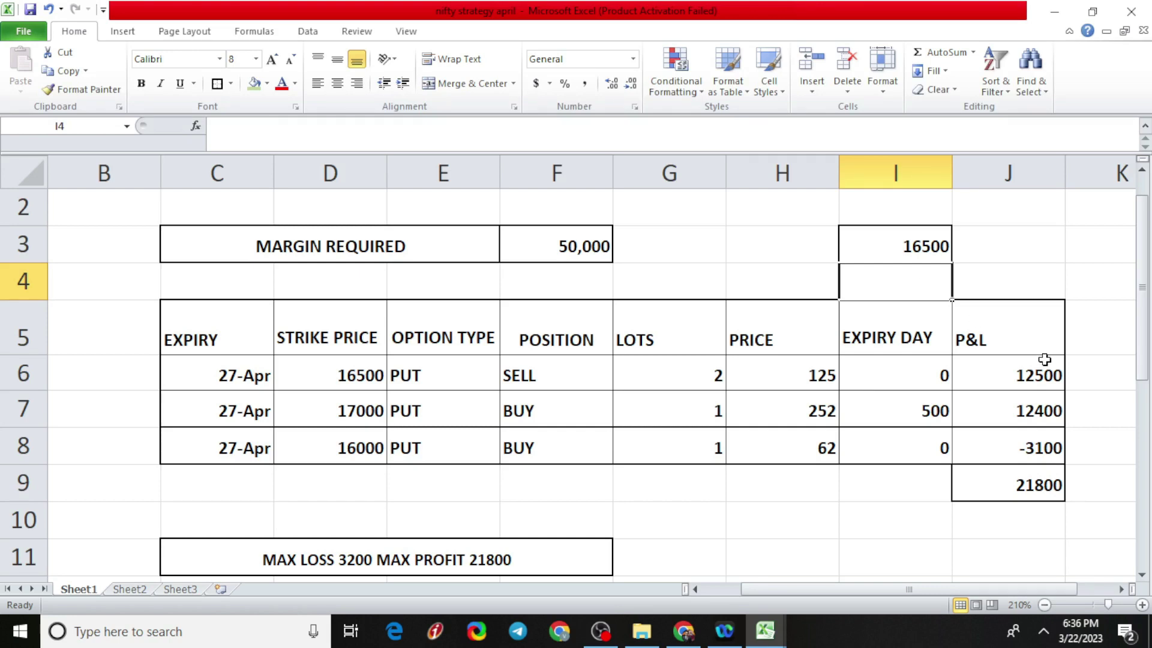
Step: Check the total P&L in J20 of the lower LTP table, then return to the expiry-day table
drag(1143, 315, 1144, 515)
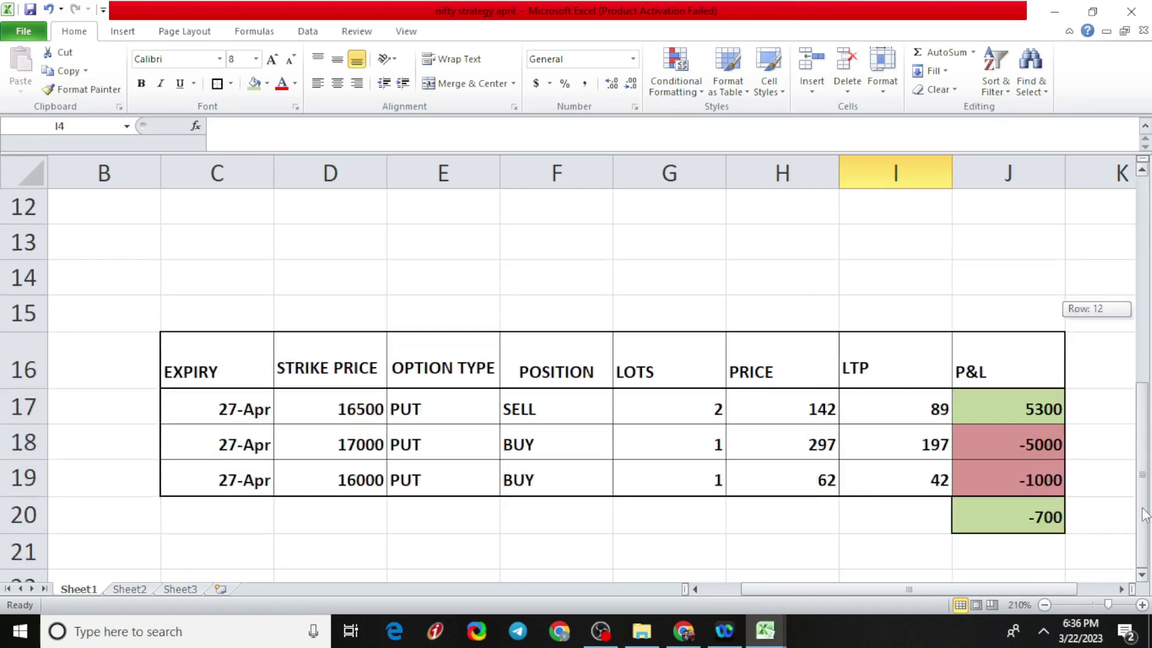
click(1036, 520)
drag(1142, 528, 1080, 438)
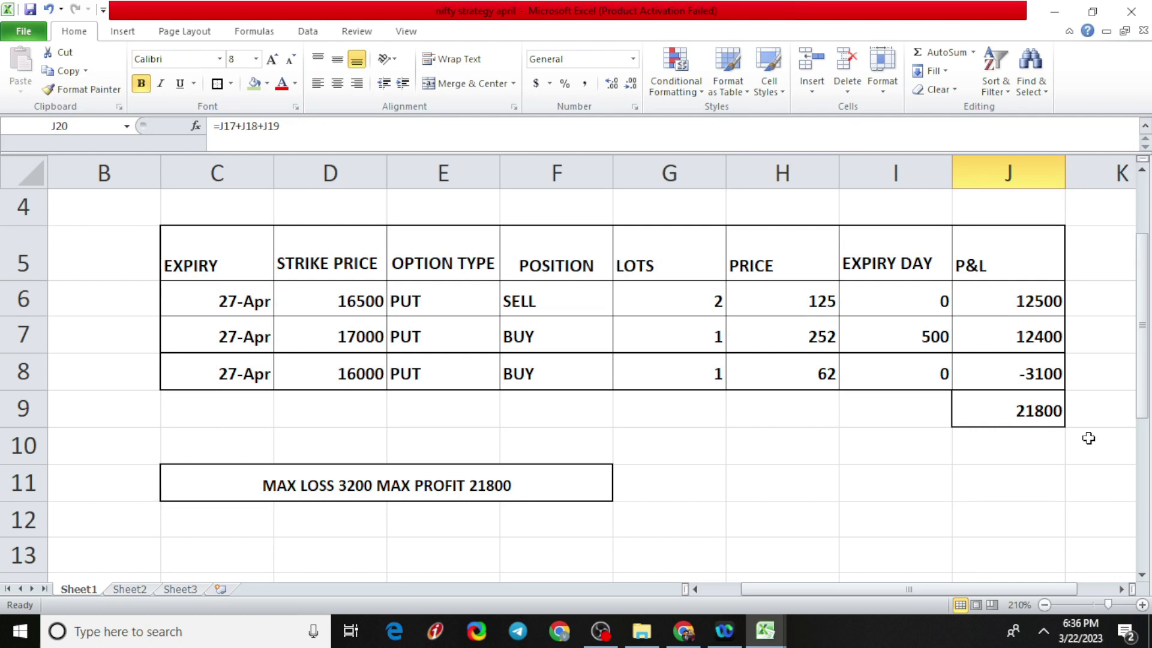
Step: Set the expiry-day Nifty level in cell I3 to 18000 and check the strategy's total P&L in J9
drag(1144, 399, 1146, 369)
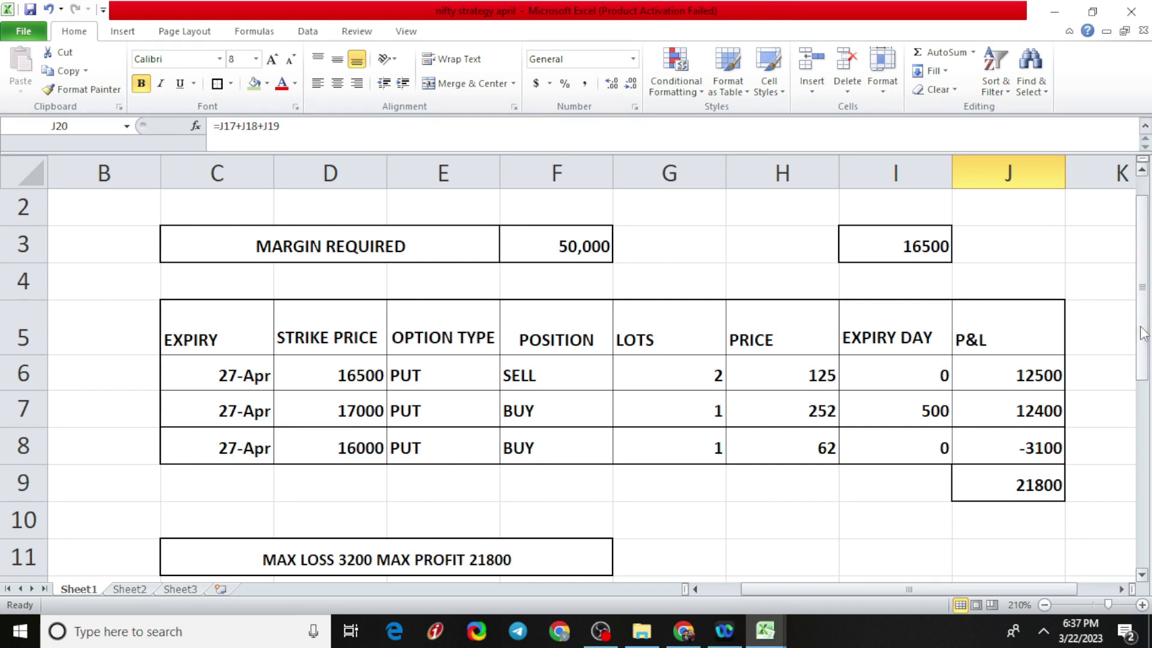
click(928, 238)
text(18000)
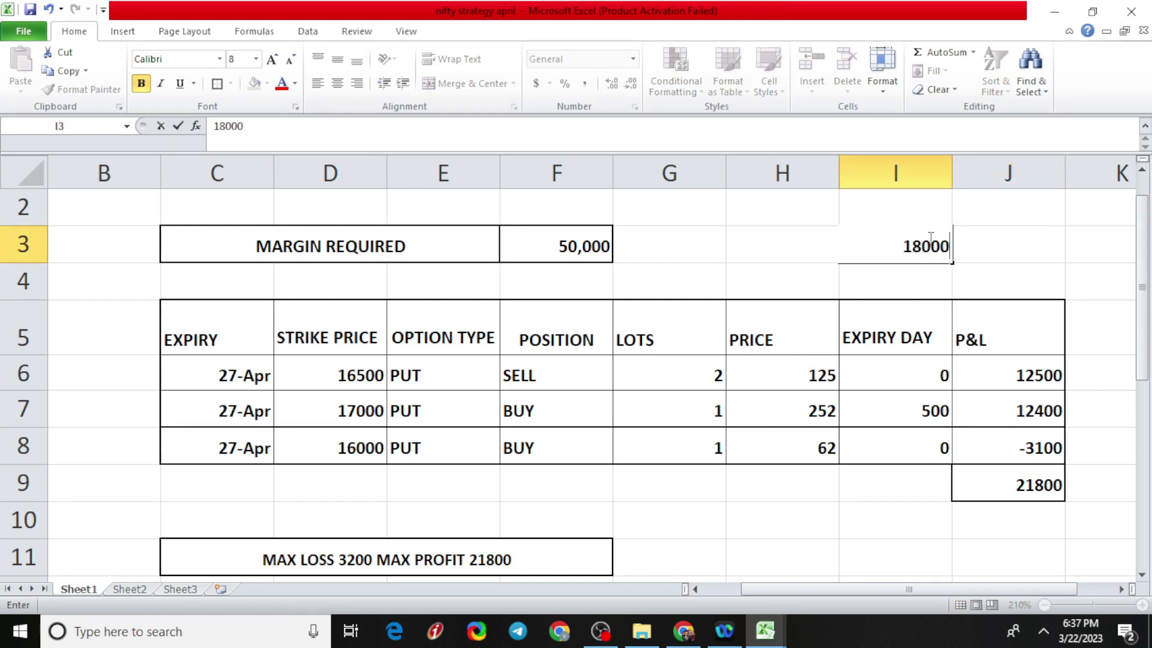
key(Return)
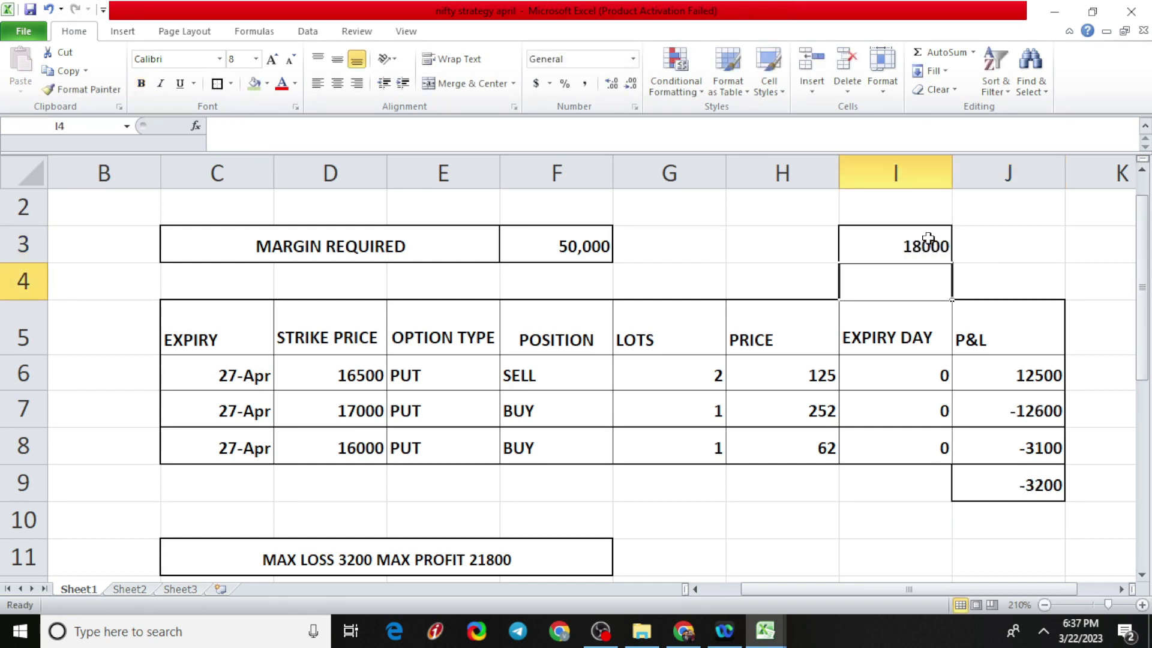
click(998, 484)
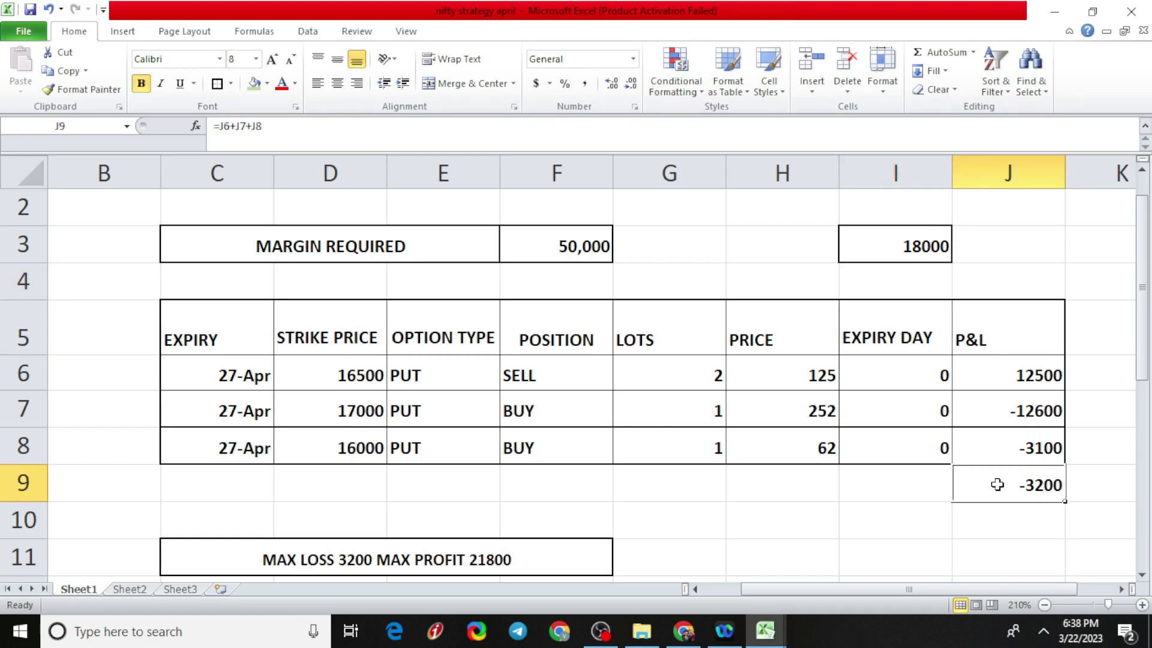
drag(1142, 351, 1145, 489)
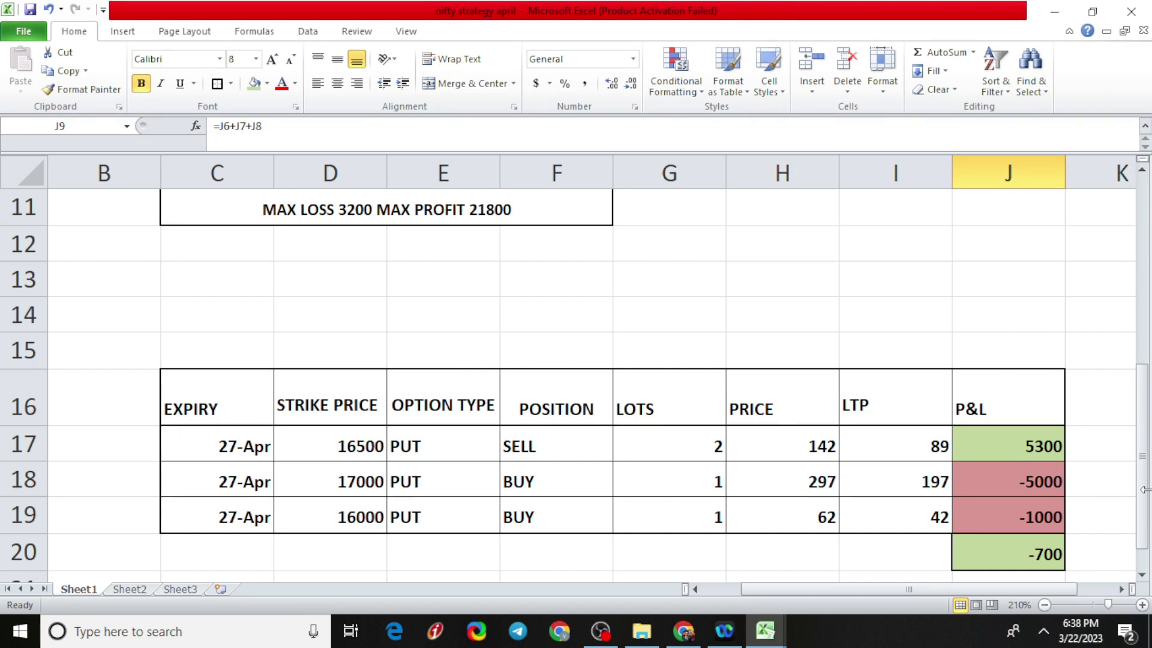
Step: Switch to Chrome and examine the 16000 put premium in Sensibull's NIFTY option chain for the 29 Mar expiry
click(682, 633)
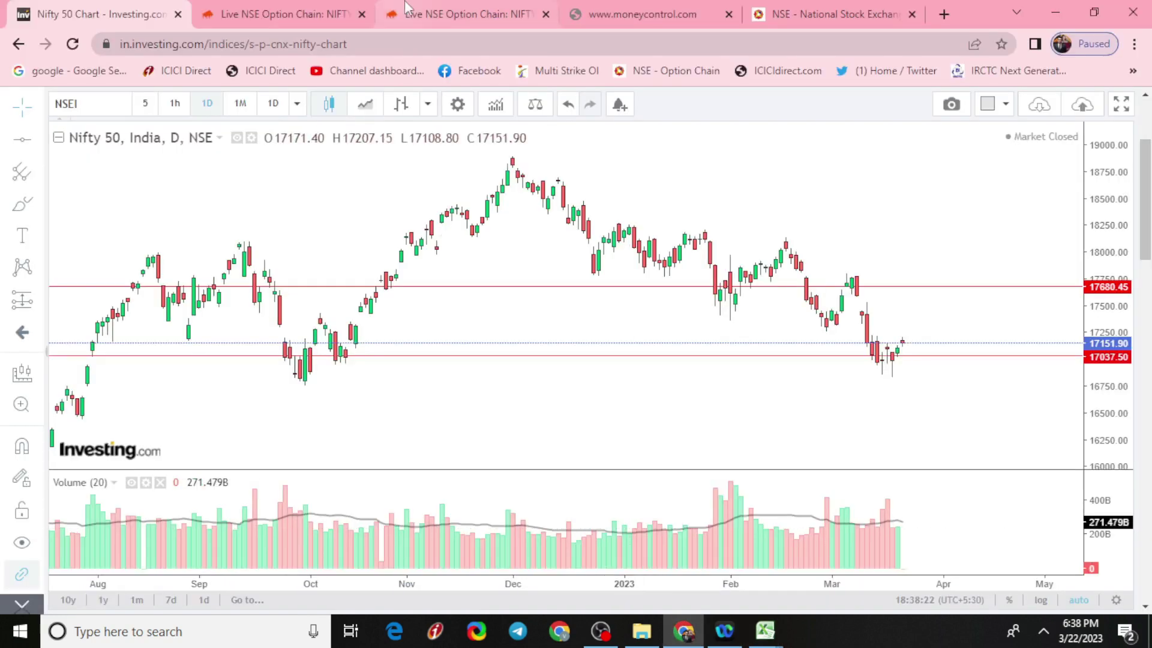
click(420, 14)
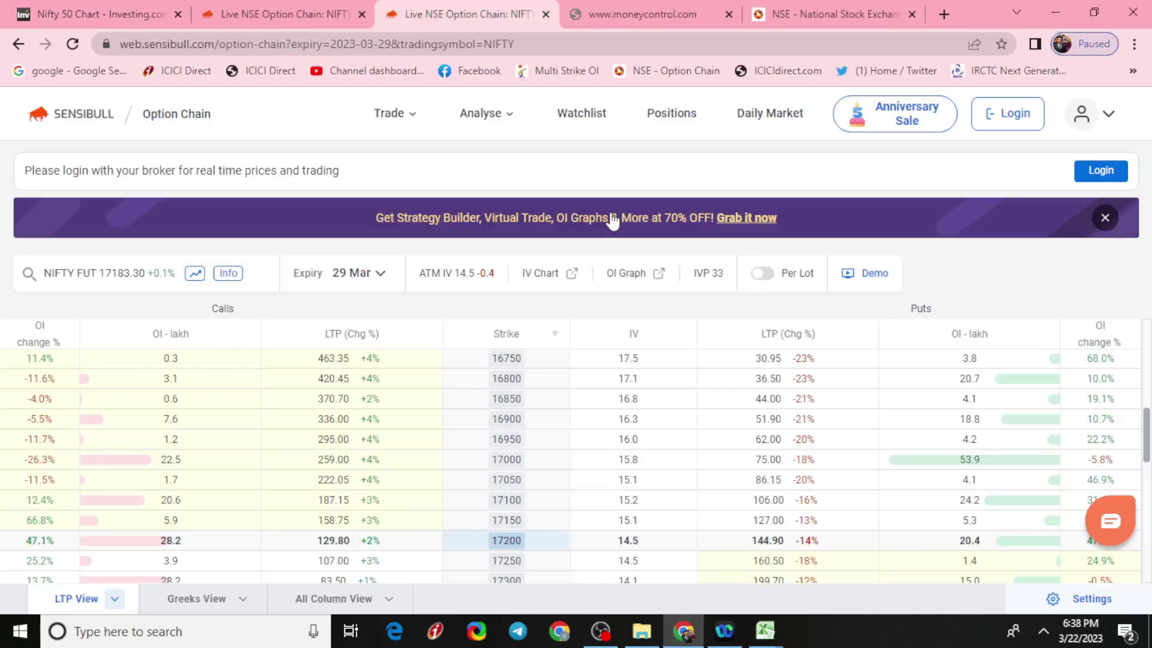
click(375, 279)
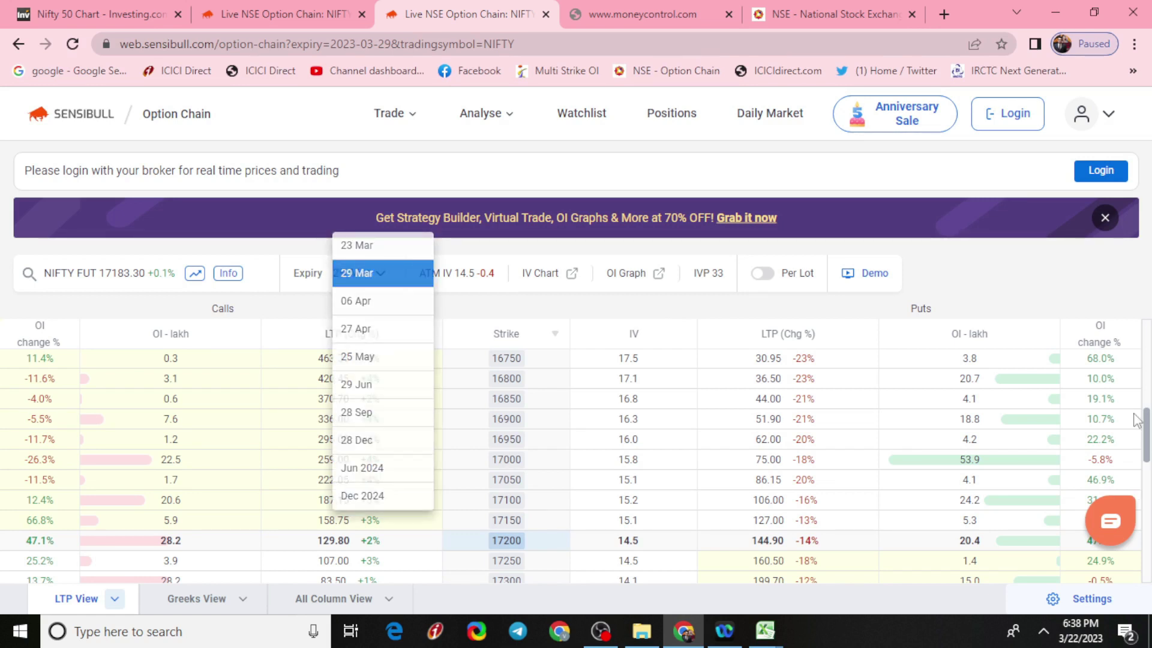
click(1147, 433)
scroll(1147, 450, up, 6)
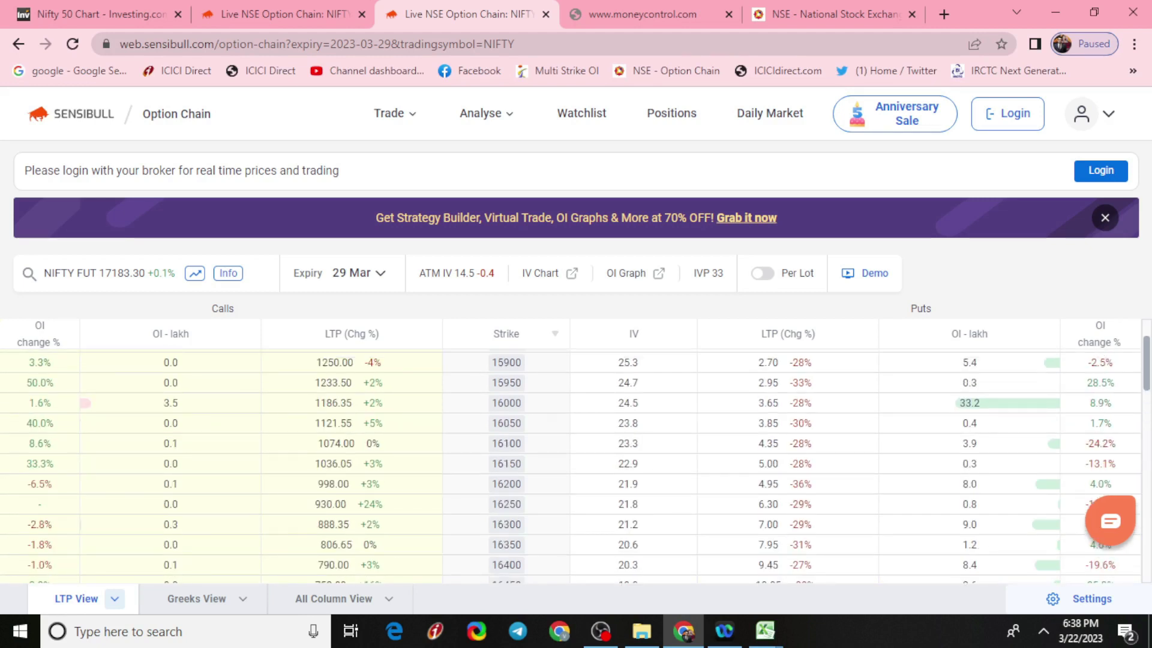
mouse_move(759, 407)
Step: Change the option chain's expiry to 06 Apr and examine the 16000 put premium
click(373, 279)
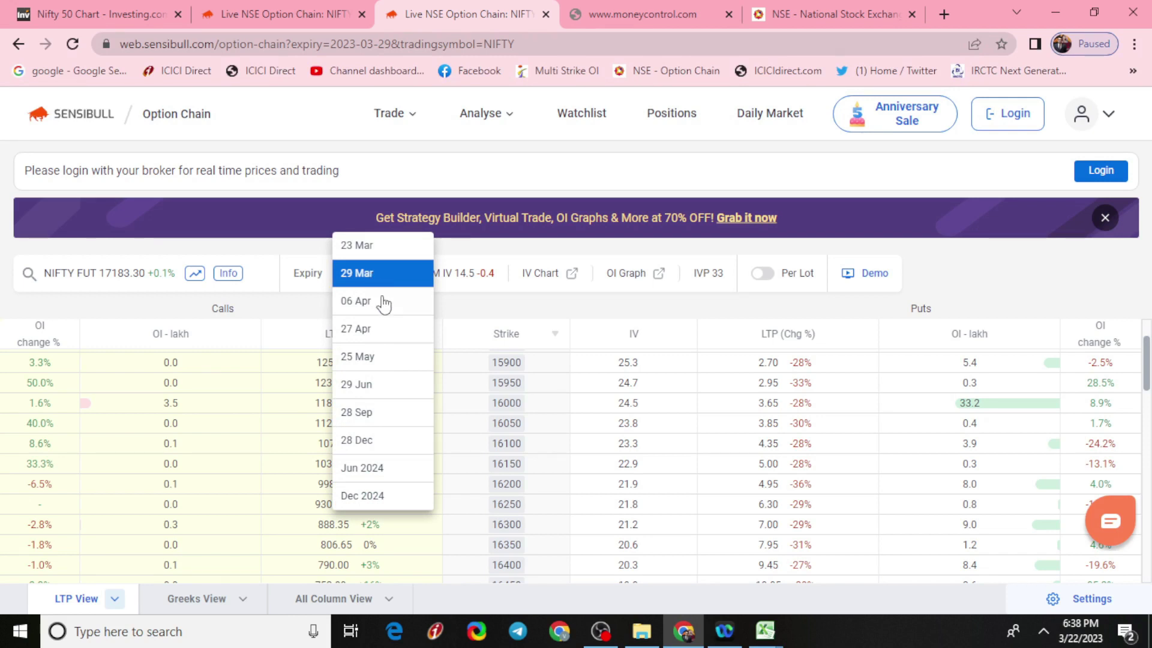
click(384, 302)
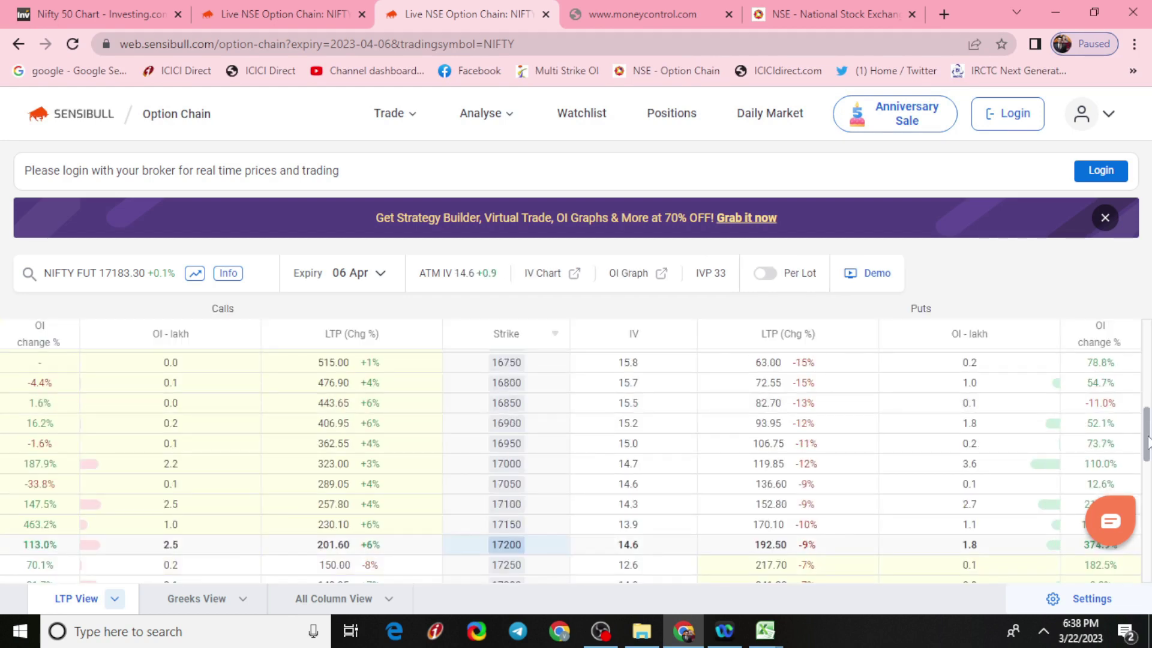
drag(1147, 443, 1147, 374)
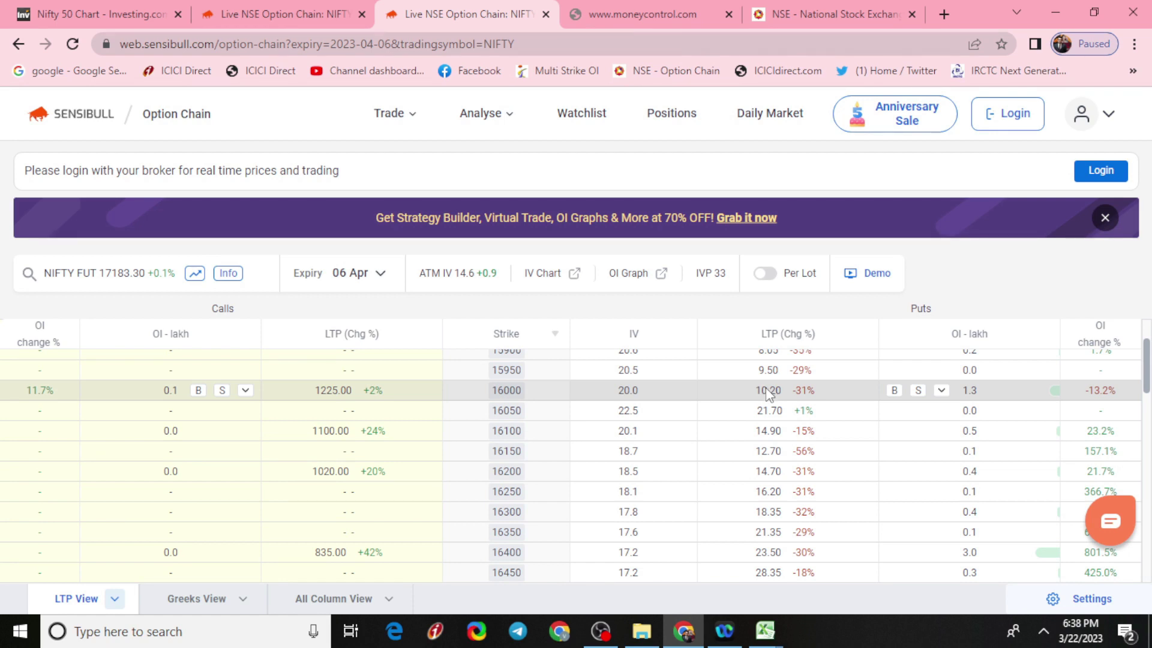
Step: Examine the call premiums around the 17700 strike and above in the 06 Apr option chain
click(366, 279)
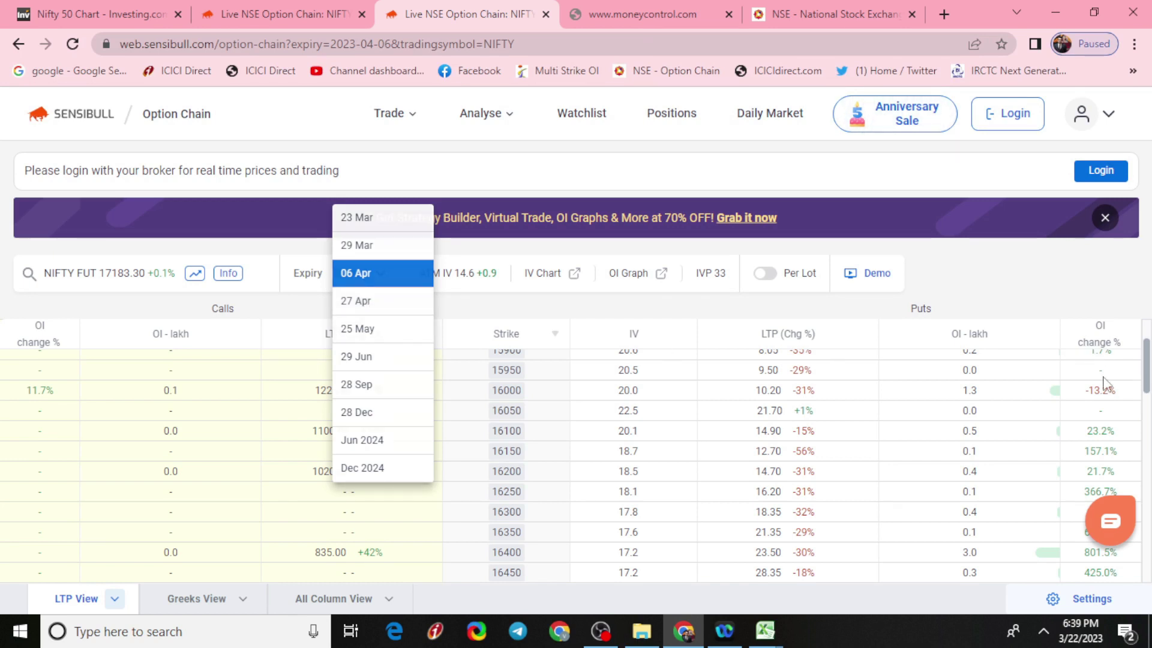
click(1147, 387)
drag(1147, 381, 1147, 492)
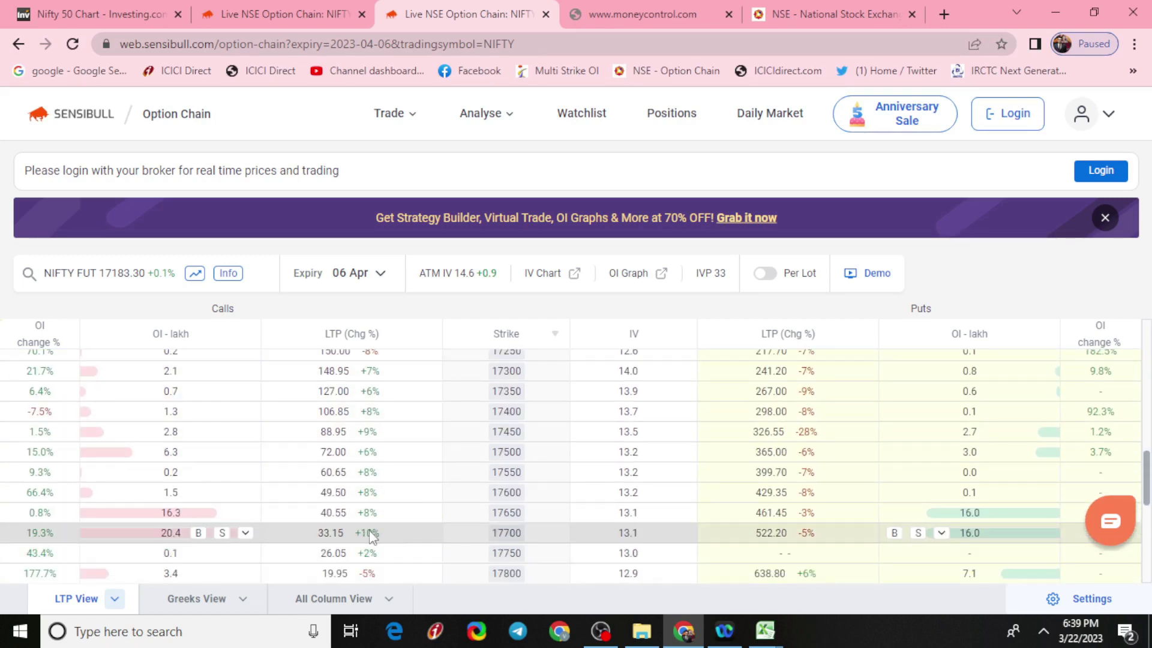
drag(1147, 477, 1148, 510)
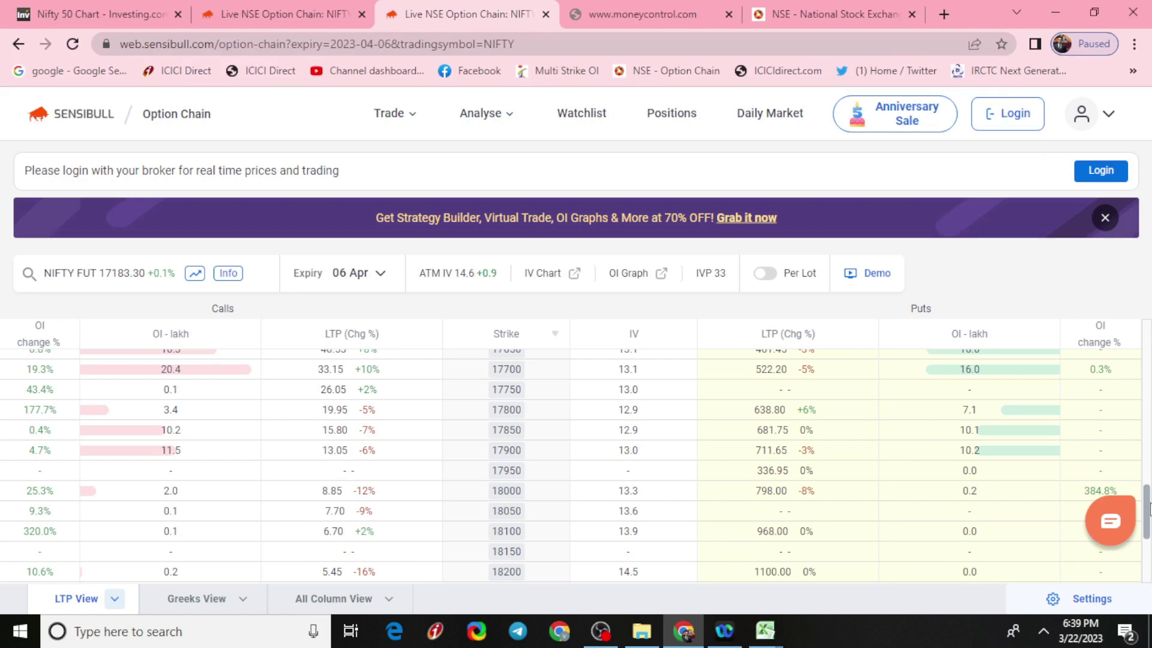
scroll(1148, 507, up, 2)
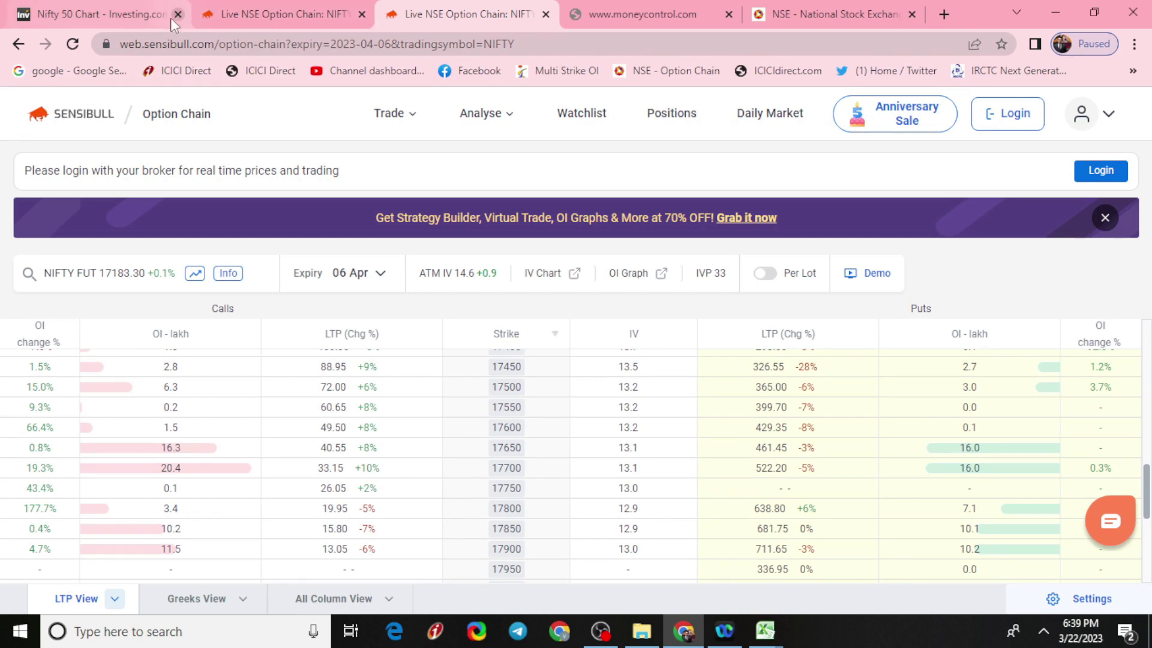
Step: Review the daily Nifty 50 chart on Investing.com and consult the March 2023 system calendar
click(122, 8)
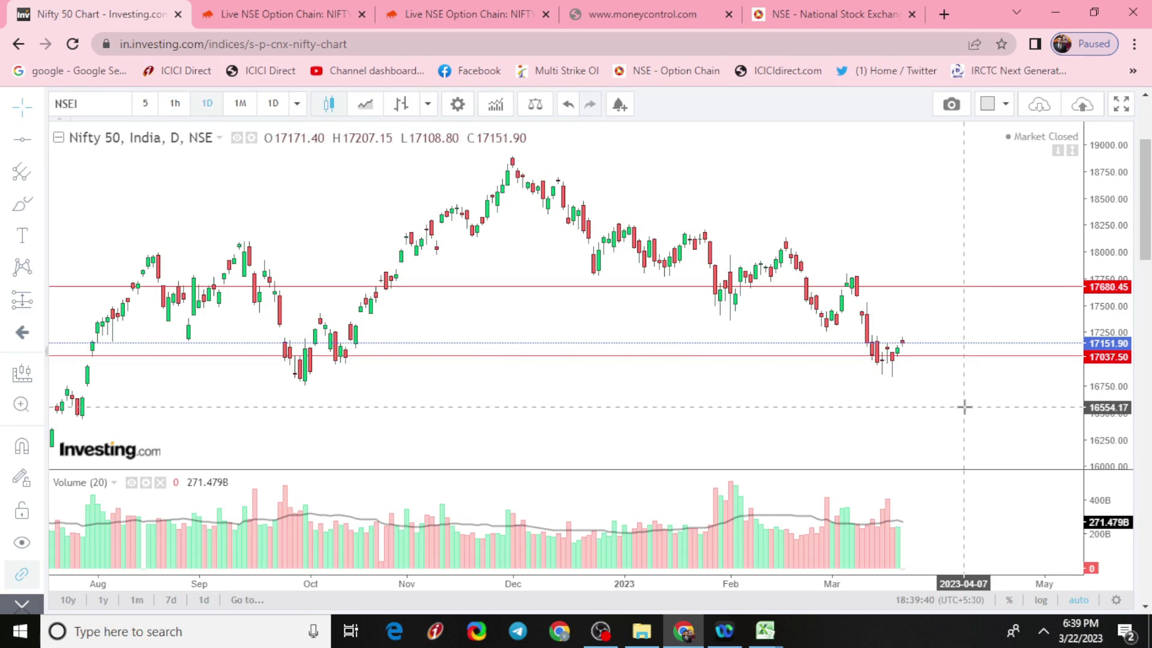
key(alt+Tab)
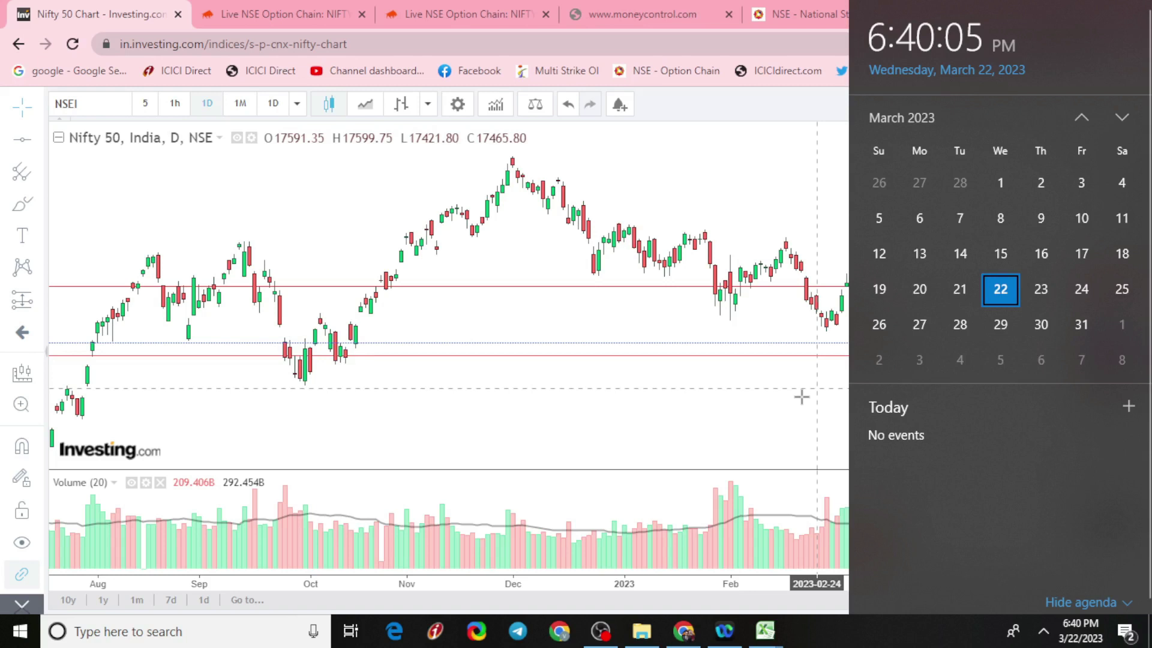
click(801, 396)
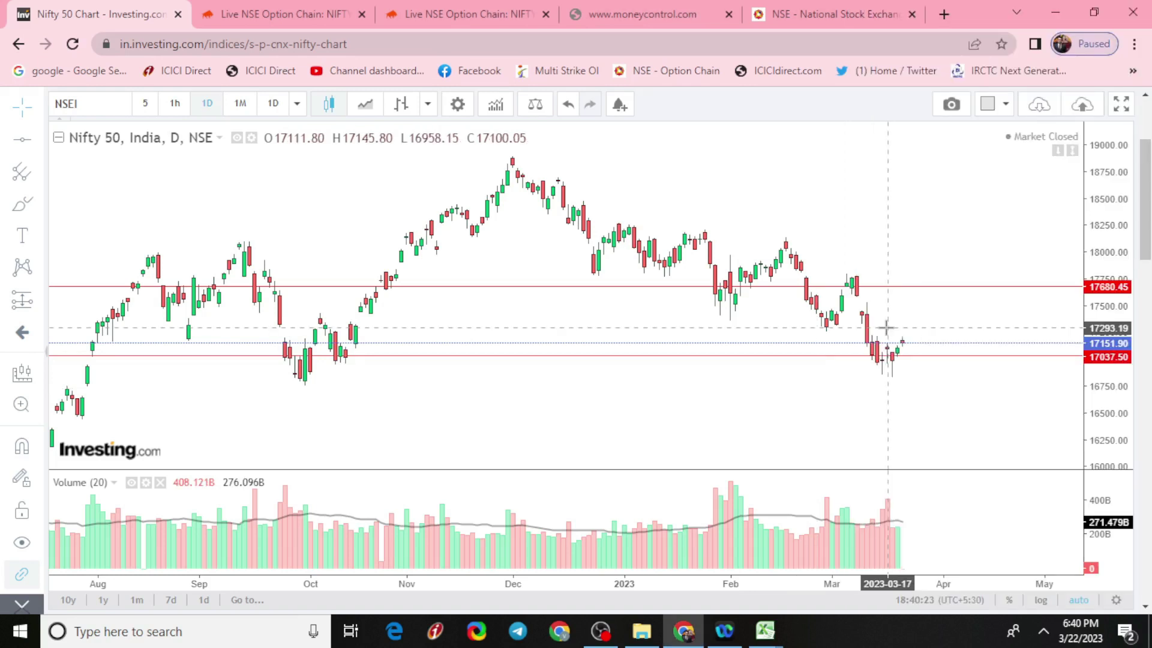